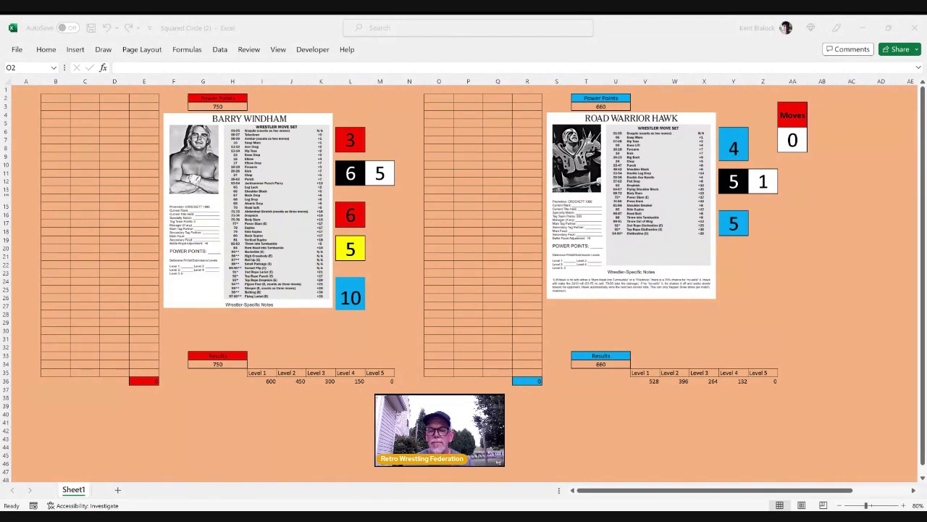
# Recalculate the sheet so Windham rolls 6, 3/5, 5, 4, 1 and Hawk 19, 2/3, 6
pyautogui.click(754, 487)
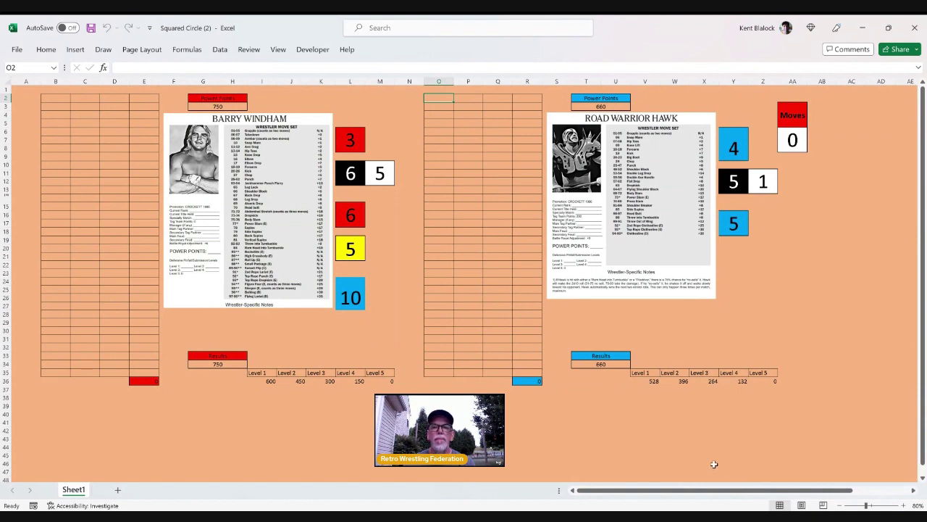
pyautogui.press('Down')
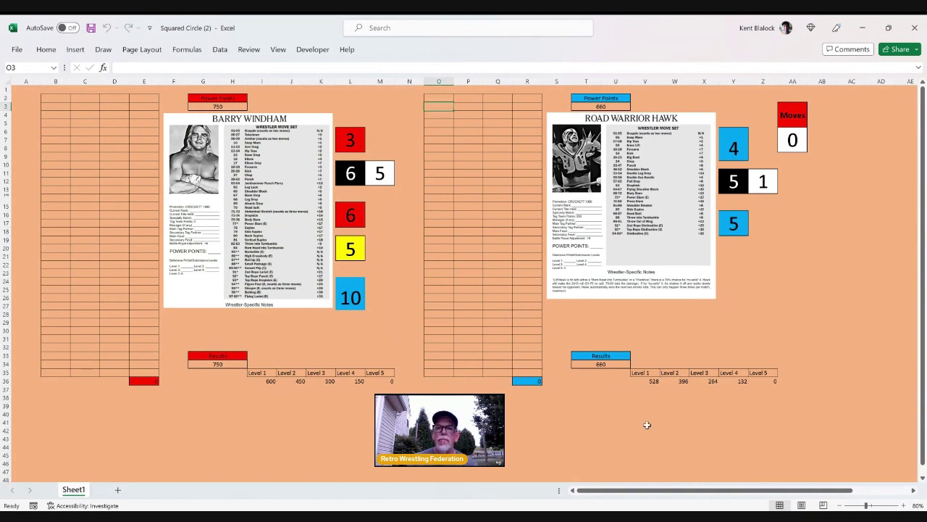
pyautogui.click(436, 98)
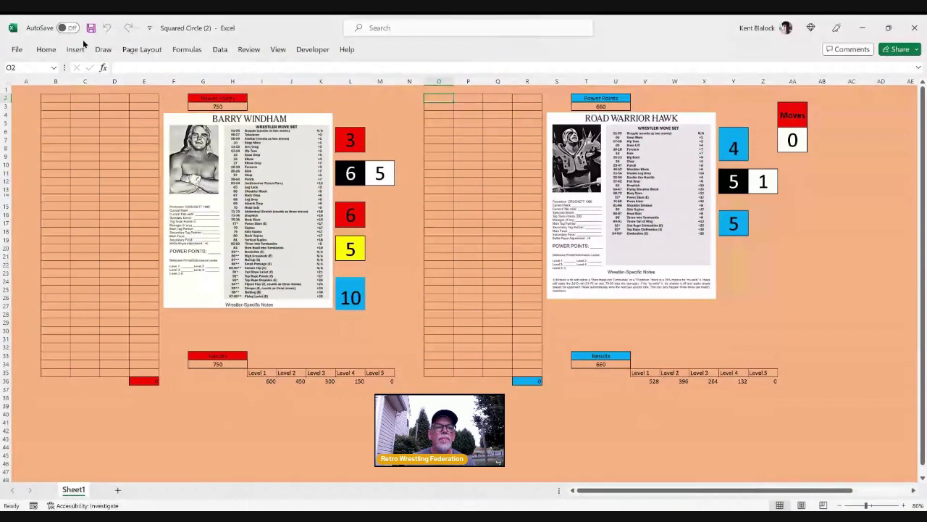
pyautogui.click(46, 49)
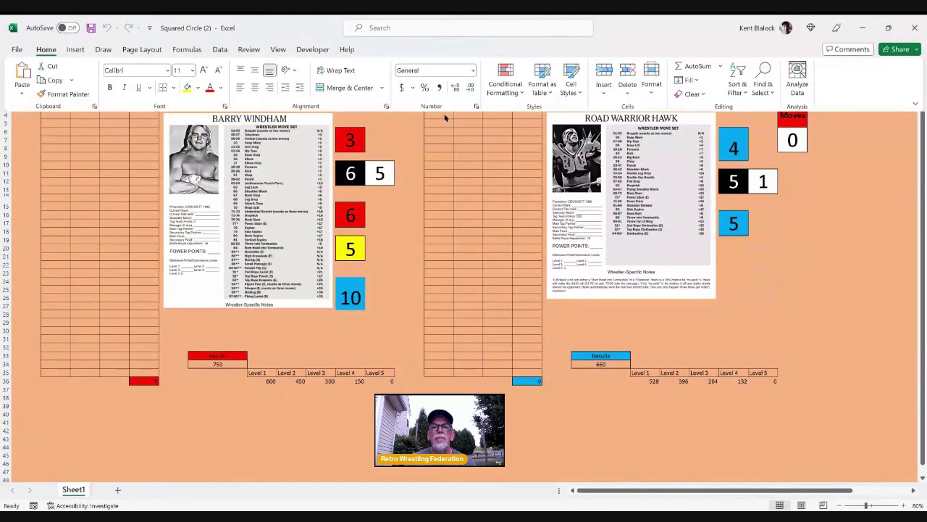
pyautogui.click(220, 50)
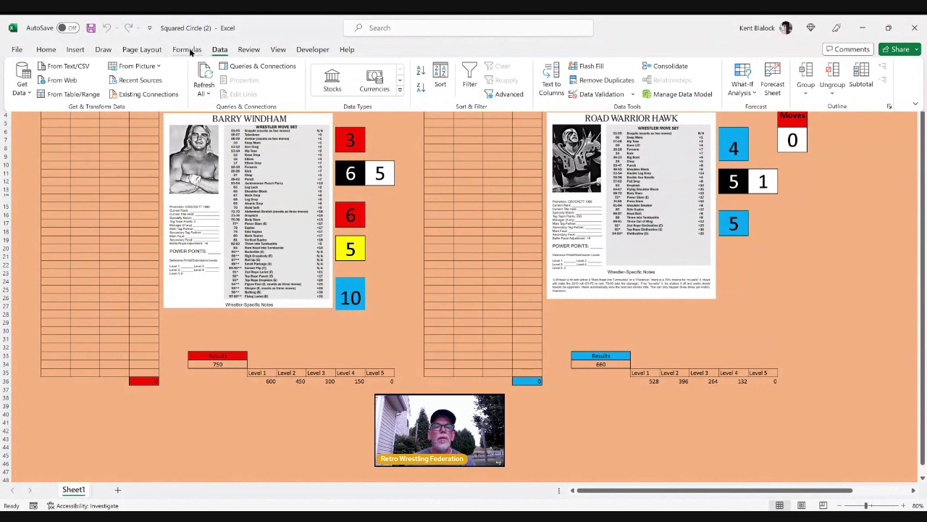
pyautogui.click(189, 50)
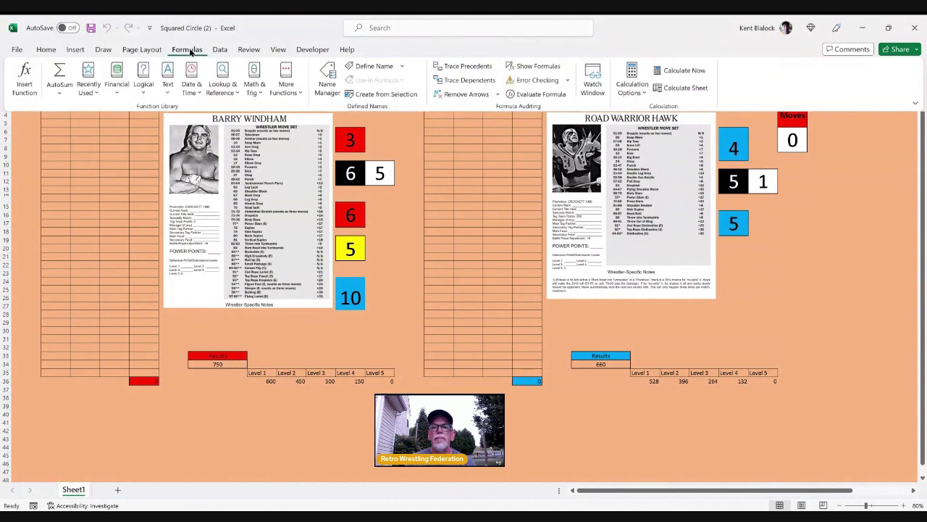
pyautogui.click(687, 72)
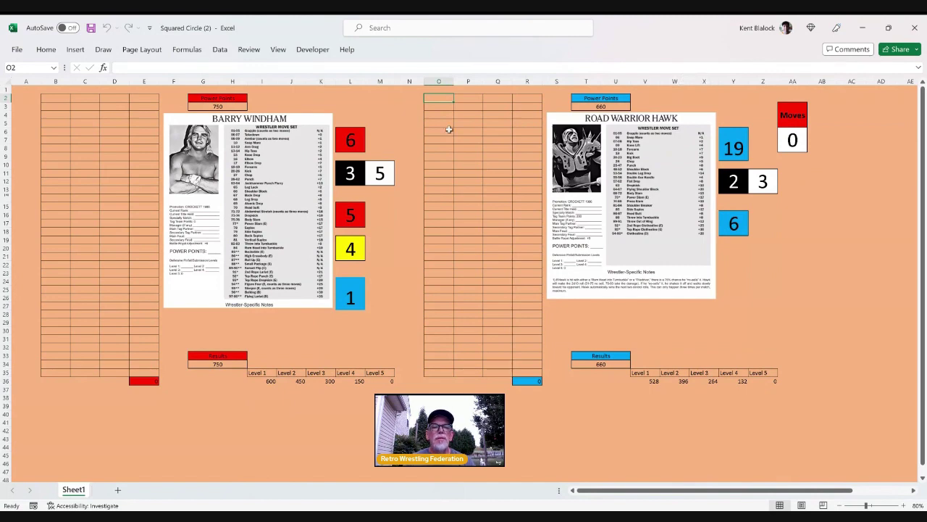
pyautogui.click(46, 49)
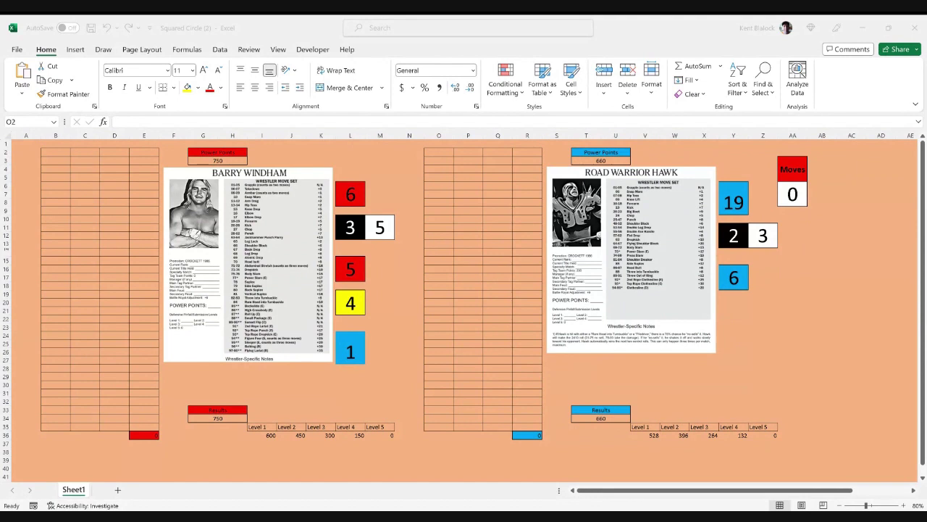
pyautogui.hotkey('alt', 'Tab')
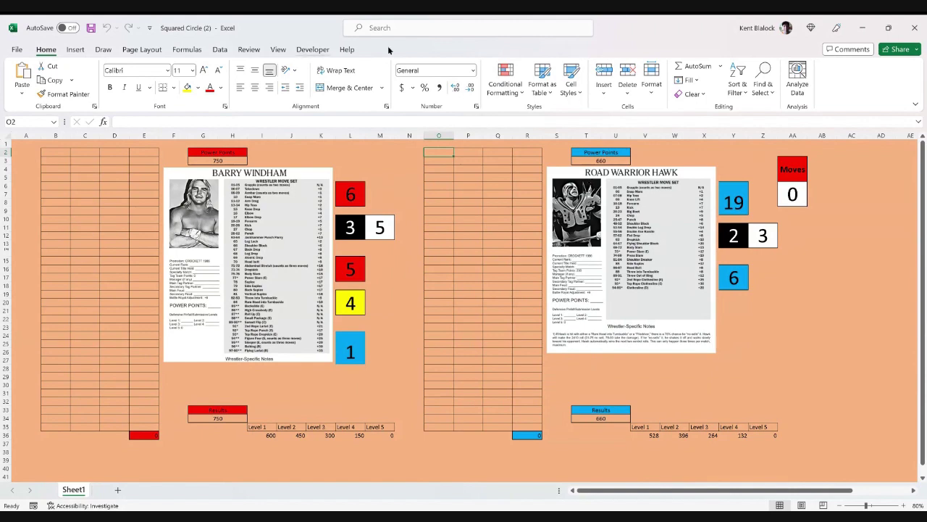
# Reroll the dice with Calculate Now: Windham 15, 2/5, 2, 2, 1 and Hawk 8, 3/3, 4
pyautogui.click(200, 48)
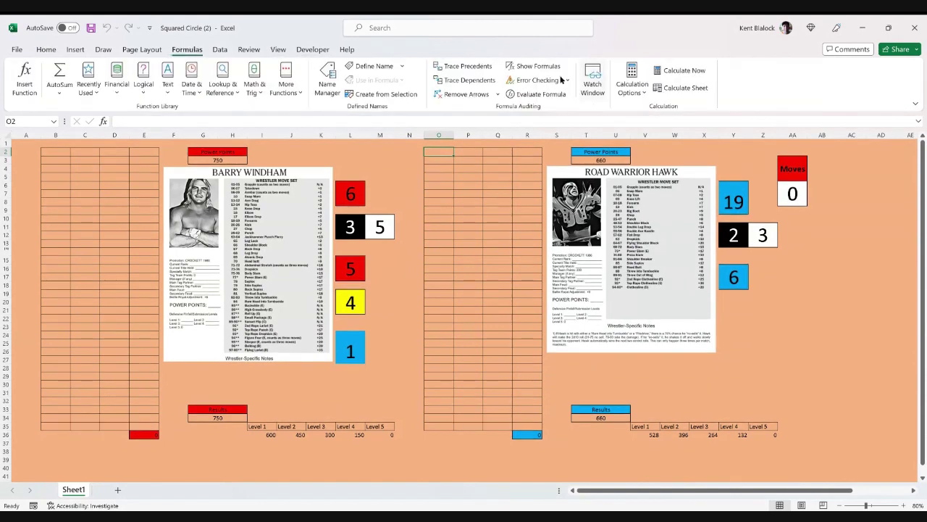
pyautogui.click(688, 73)
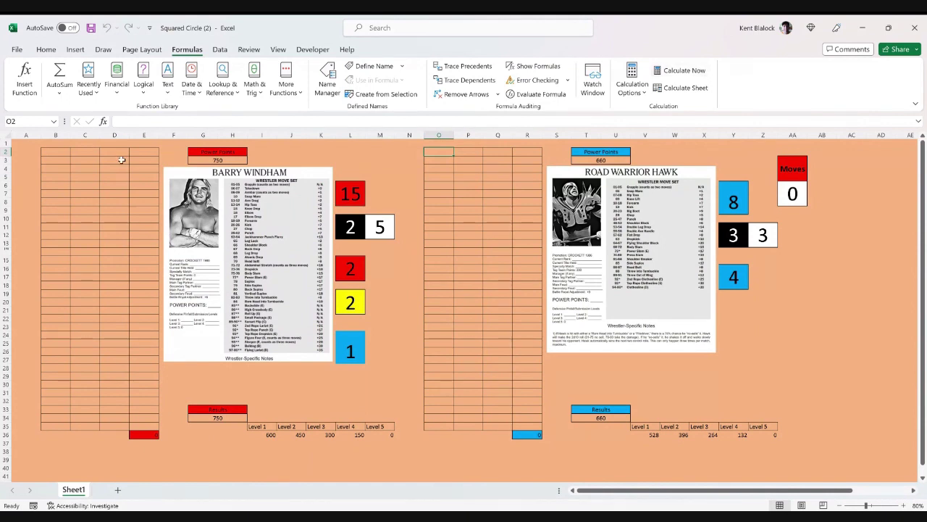
# Enter Windham's damage of 20 in B2 and 43 in B3, dropping his Results to 687
pyautogui.click(60, 152)
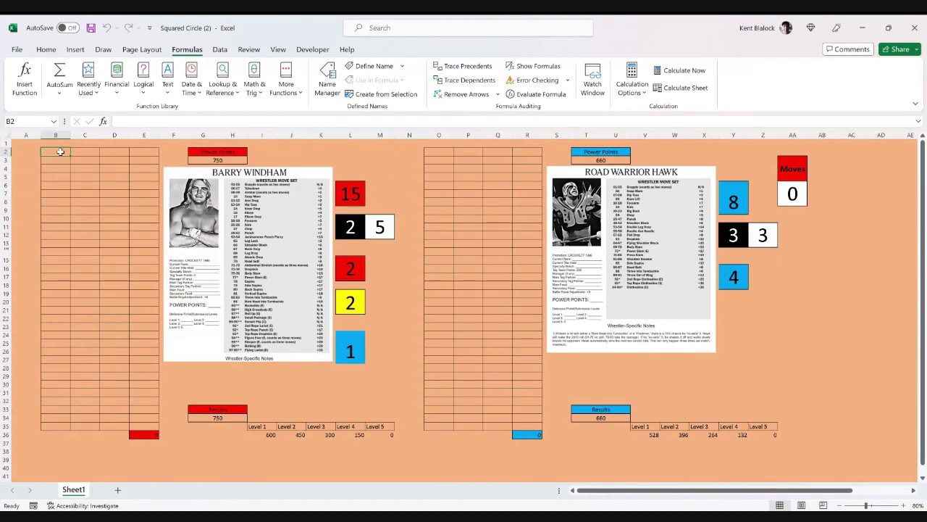
pyautogui.write('20')
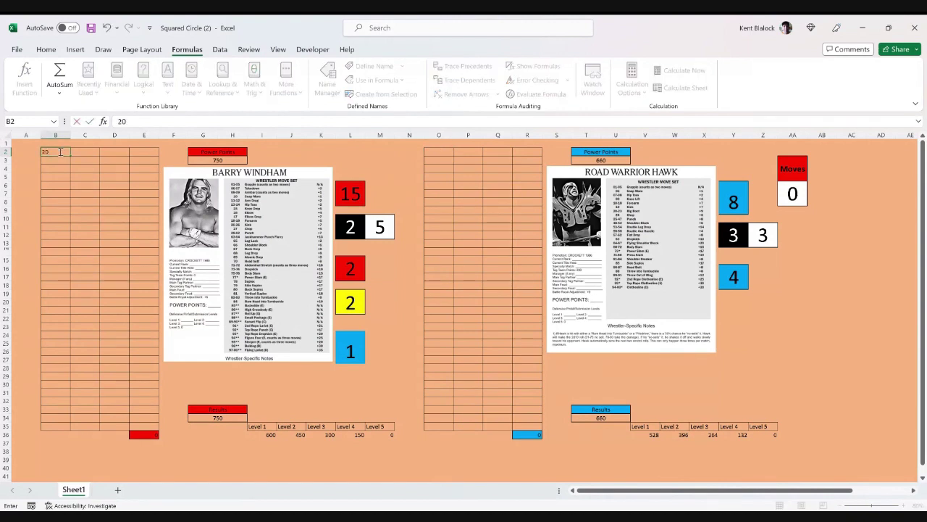
pyautogui.press('Return')
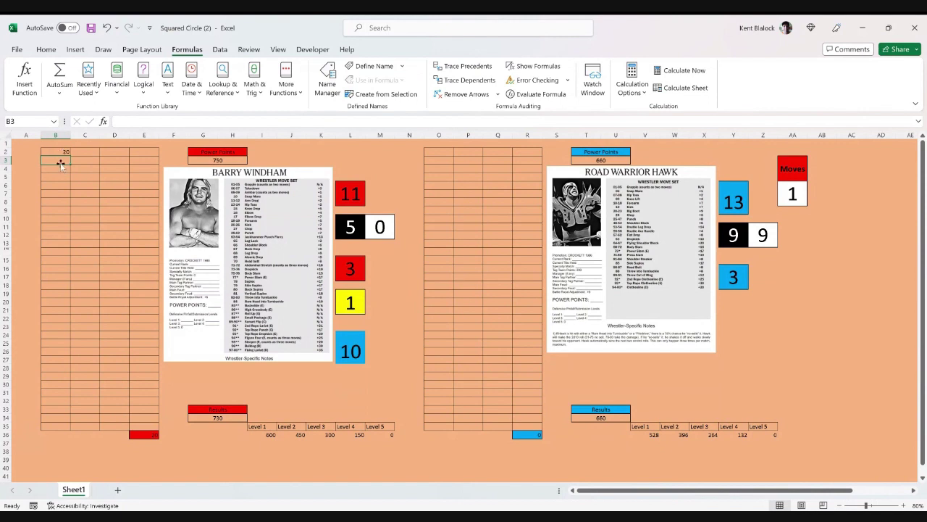
pyautogui.write('43')
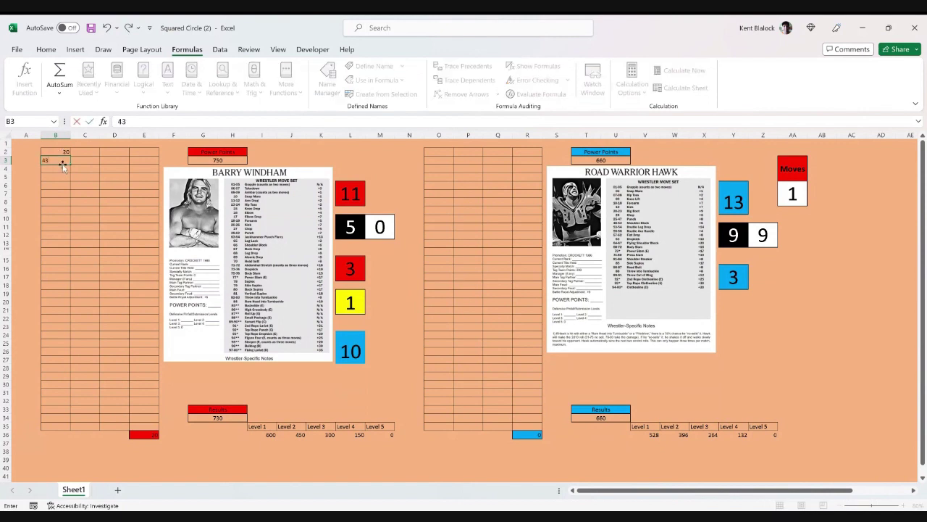
pyautogui.press('Return')
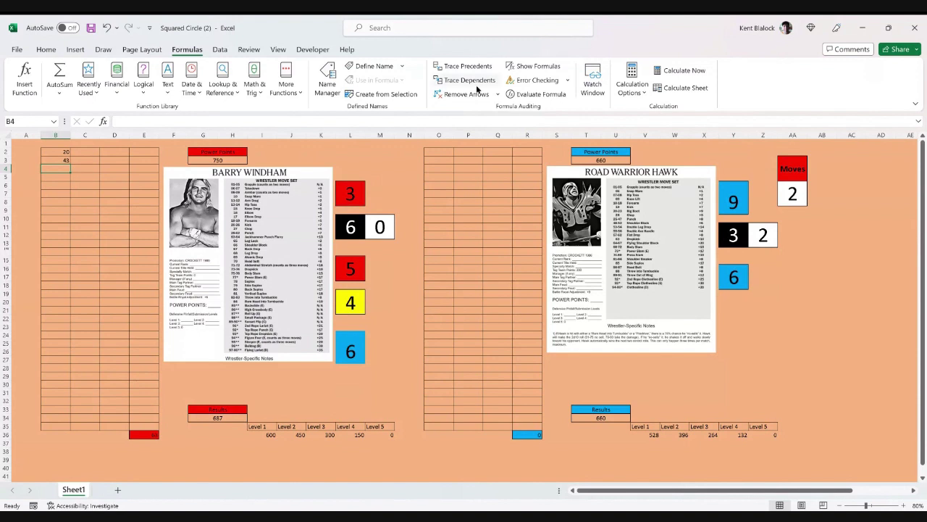
# Recalculate twice, leaving Windham at 10, 0/2, 6, 4, 2 and Hawk at 15, 9/0, 6
pyautogui.click(672, 71)
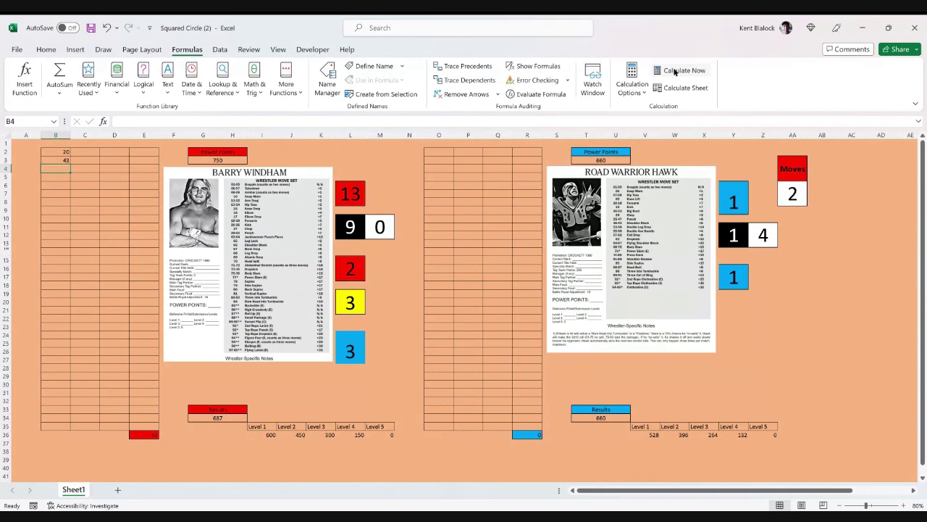
pyautogui.click(675, 70)
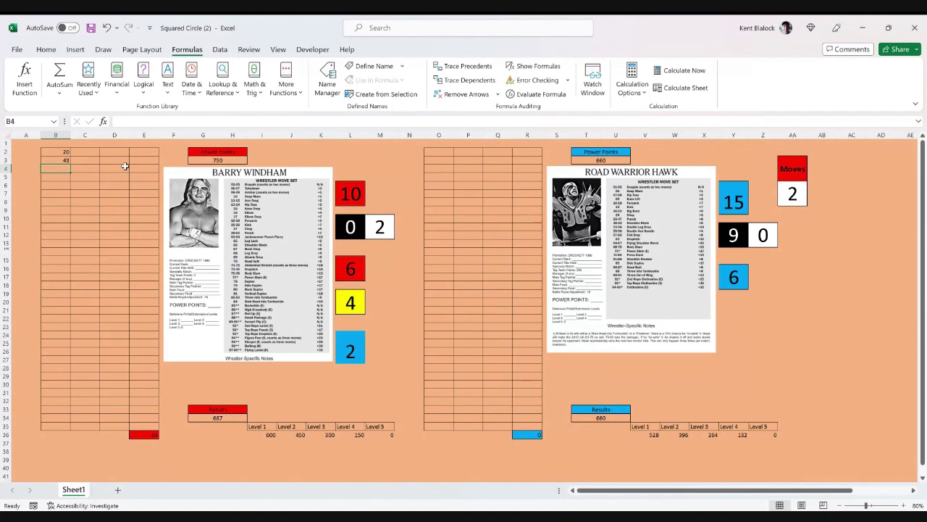
# Enter 30 damage in B4, lowering Windham's Results to 657 with moves at 3
pyautogui.write('30')
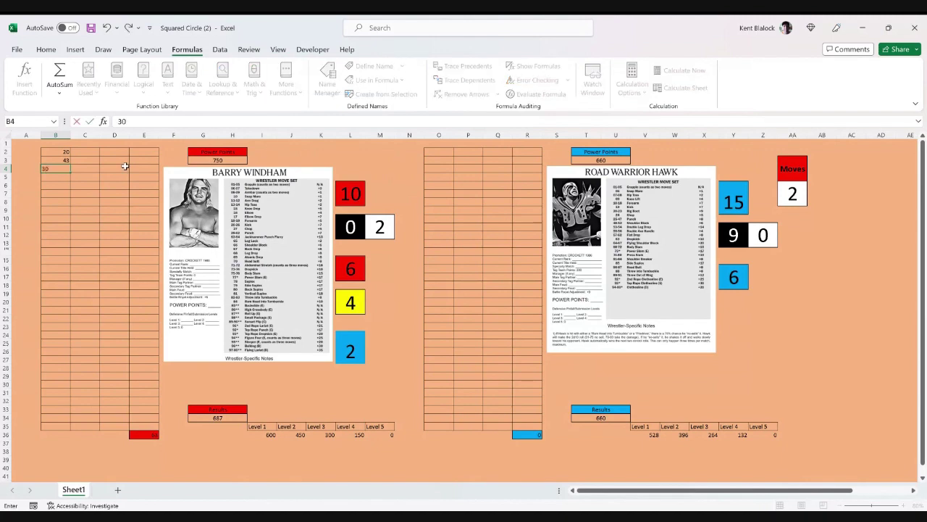
pyautogui.press('Return')
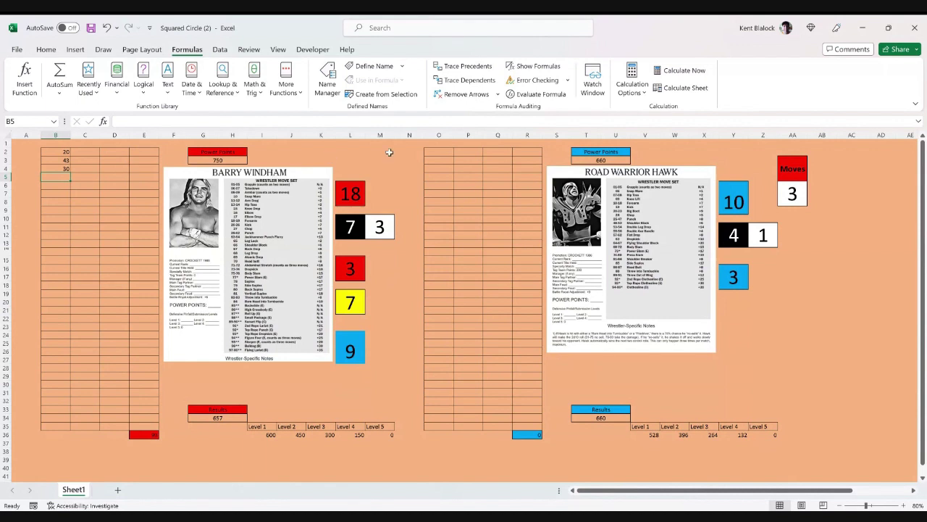
# Recalculate for new dice: Windham 8, 8/8, 4, 6, 1 and Hawk 11, 0/9, 4
pyautogui.click(676, 70)
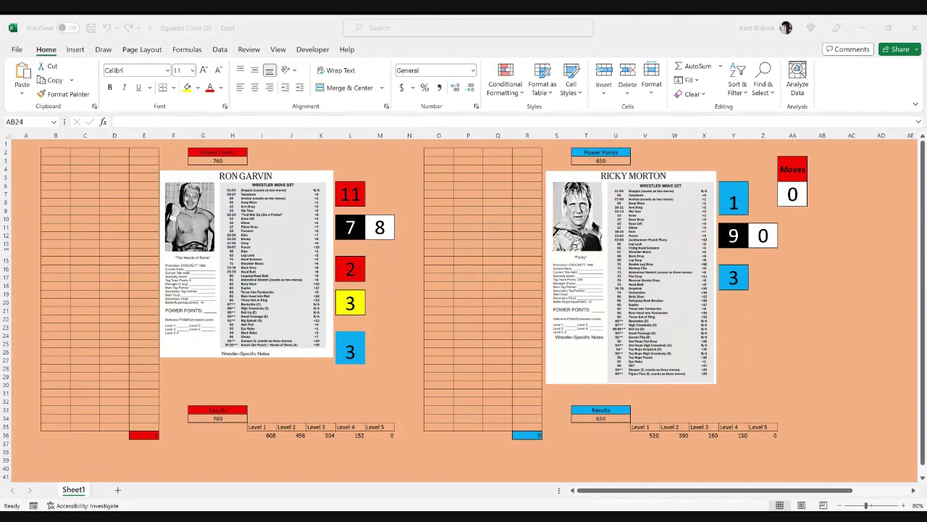
pyautogui.hotkey('alt', 'Tab')
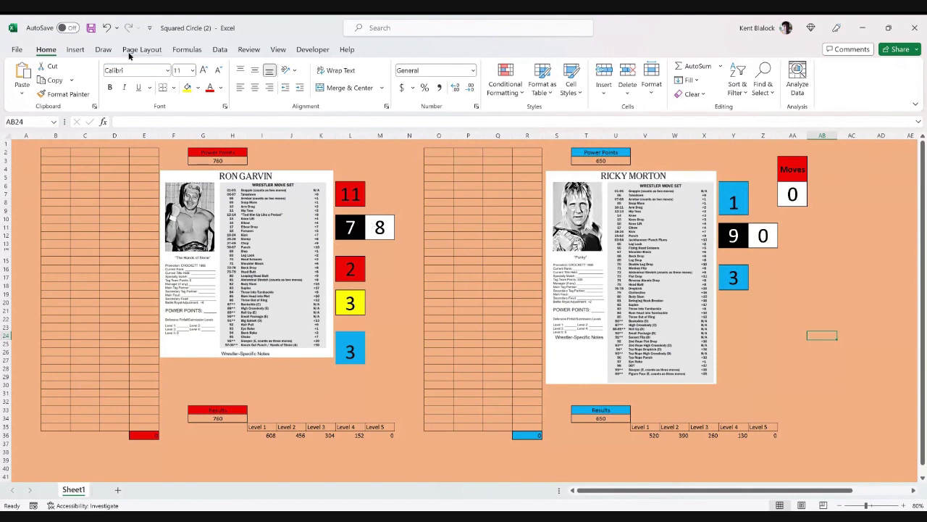
# Recalculate twice so Garvin shows 4, 3/1, 6, 1, 4 and Morton 8, 8/5, 1
pyautogui.click(187, 49)
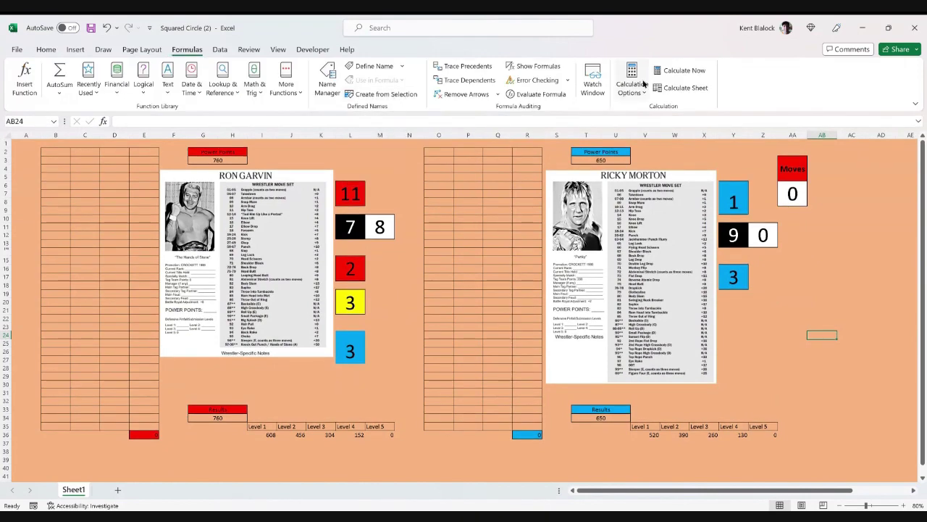
pyautogui.click(679, 73)
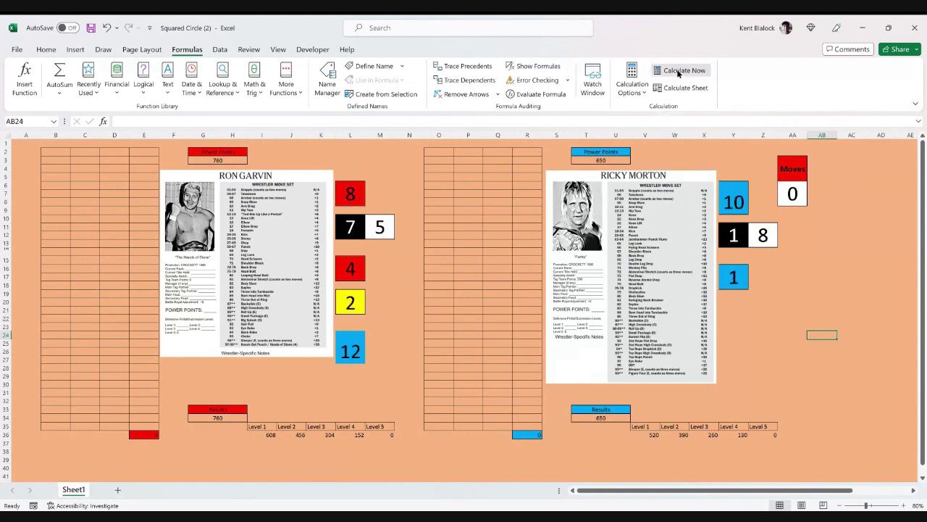
pyautogui.click(678, 73)
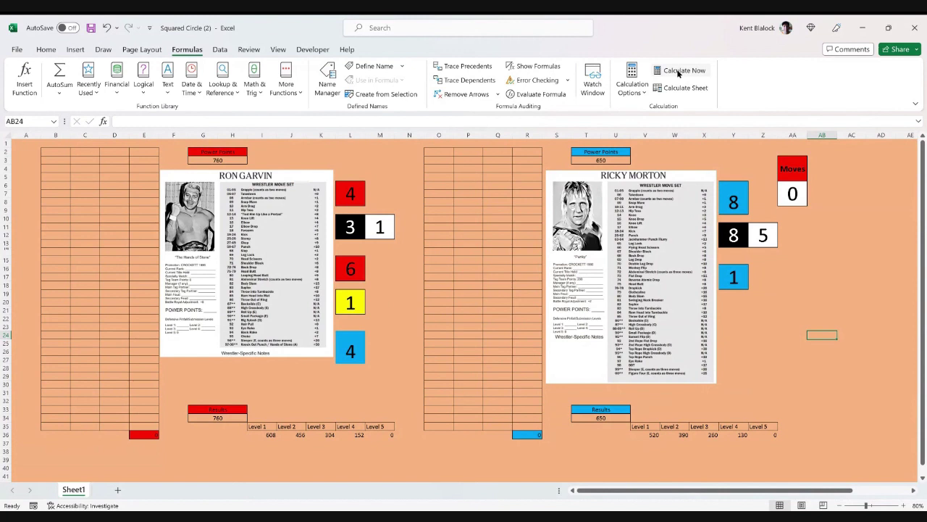
# Enter 25 damage in B2 for Garvin, dropping his Results to 735, then reroll the dice
pyautogui.click(63, 150)
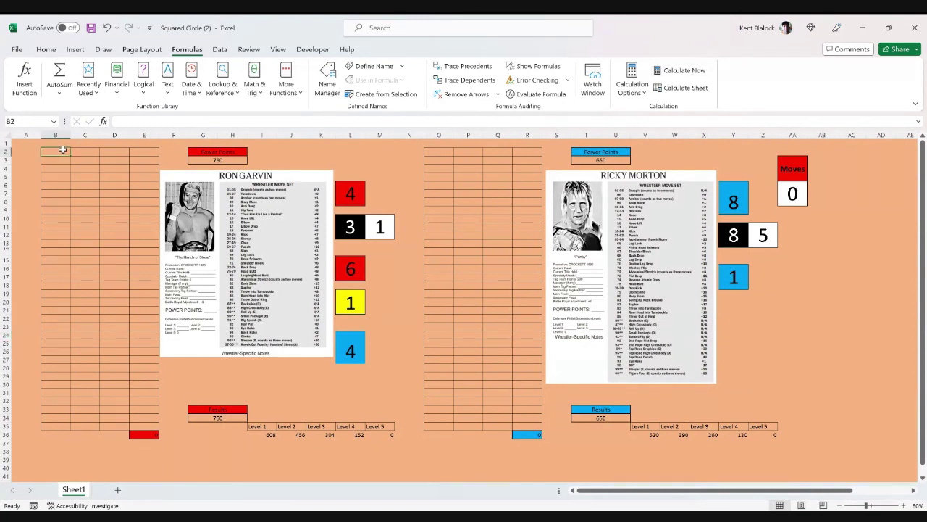
pyautogui.write('2')
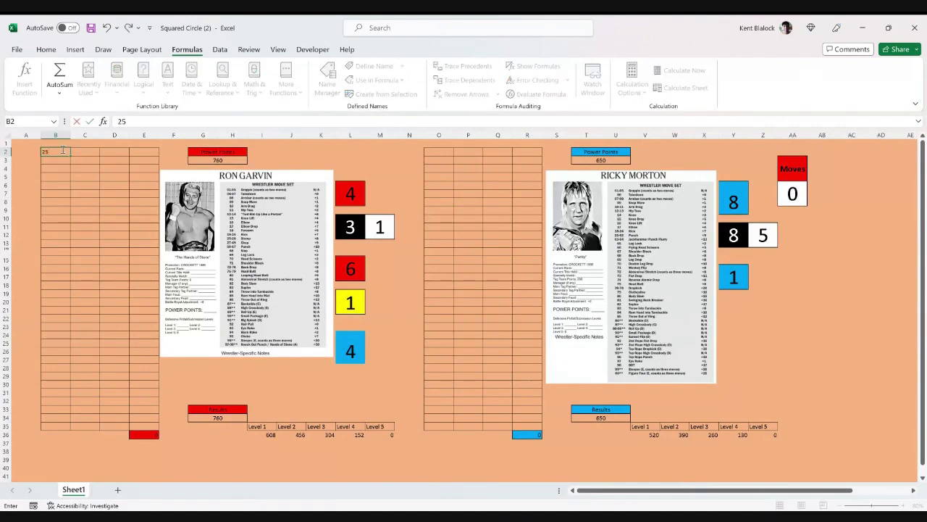
pyautogui.write('5')
pyautogui.press('Return')
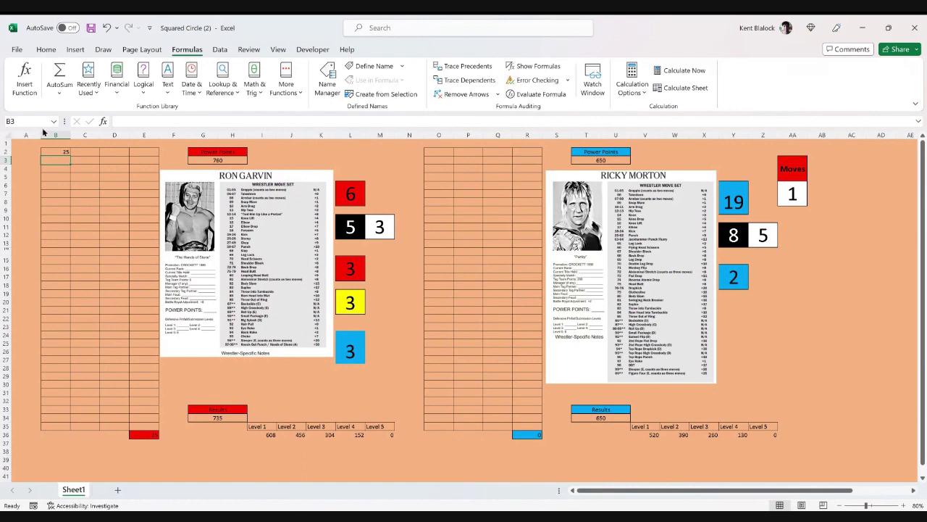
pyautogui.click(692, 70)
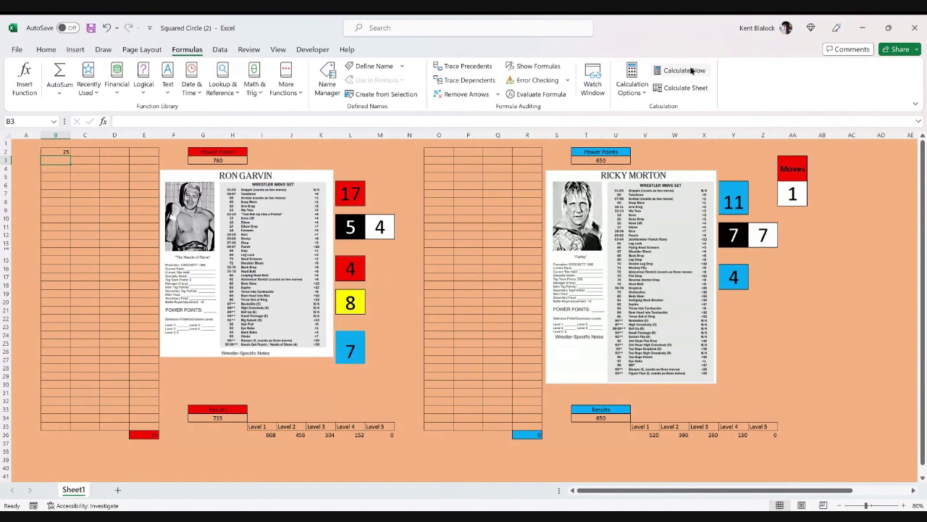
# Enter 40 damage in O2 for Morton and 12 in B3 for Garvin, then reroll
pyautogui.click(439, 152)
pyautogui.write('4')
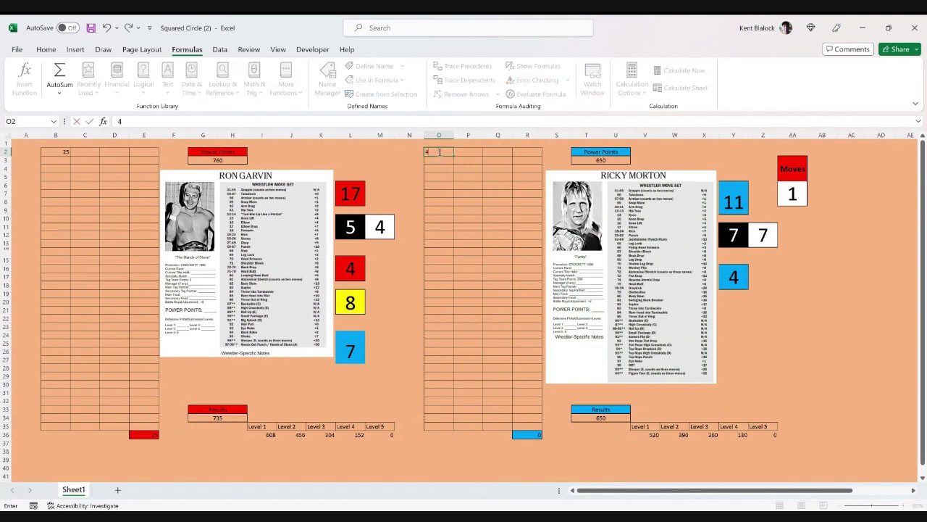
pyautogui.write('0')
pyautogui.press('Return')
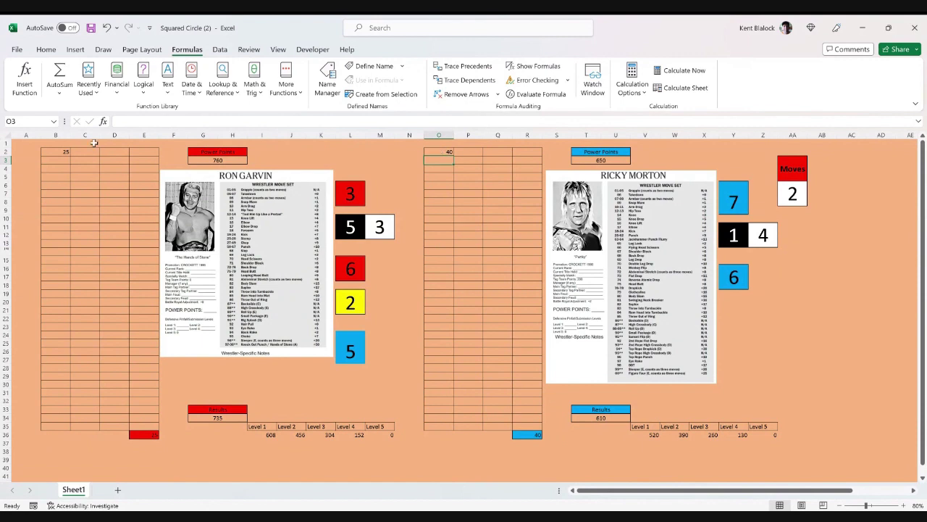
pyautogui.click(65, 161)
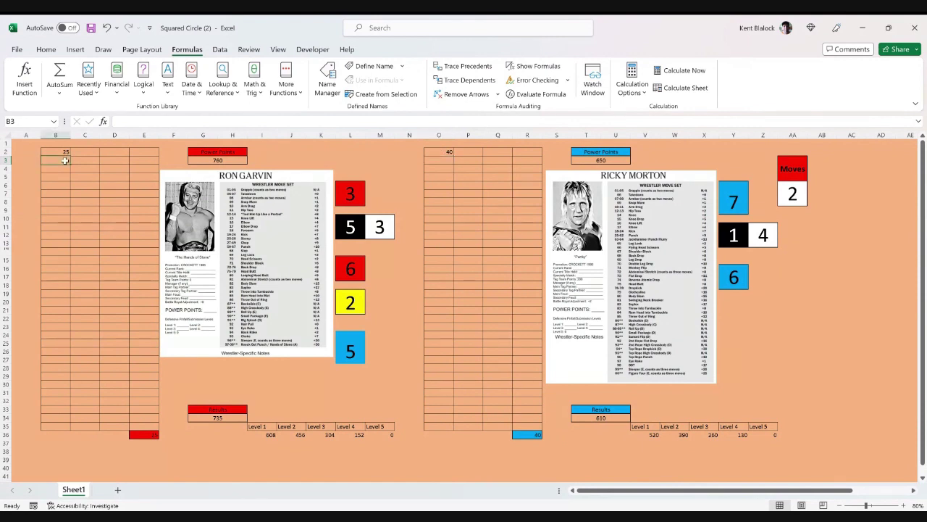
pyautogui.write('12')
pyautogui.press('Return')
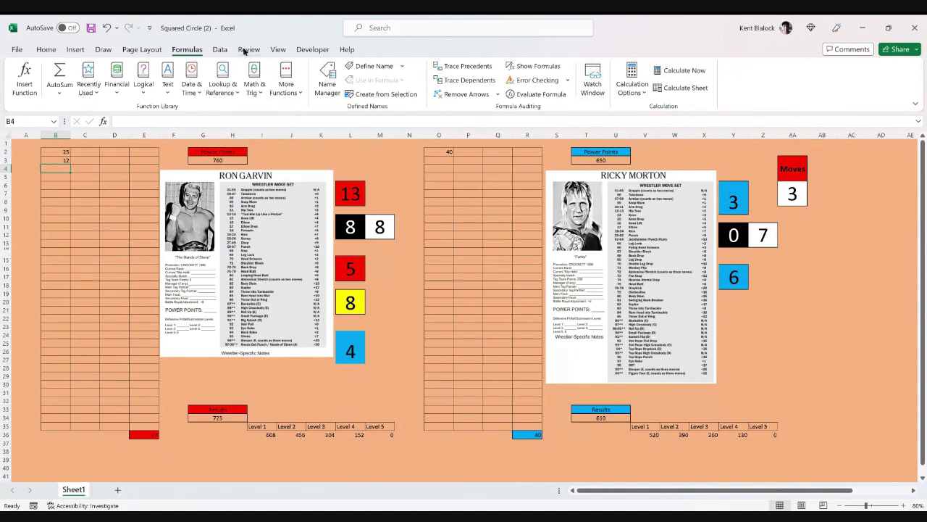
pyautogui.click(690, 73)
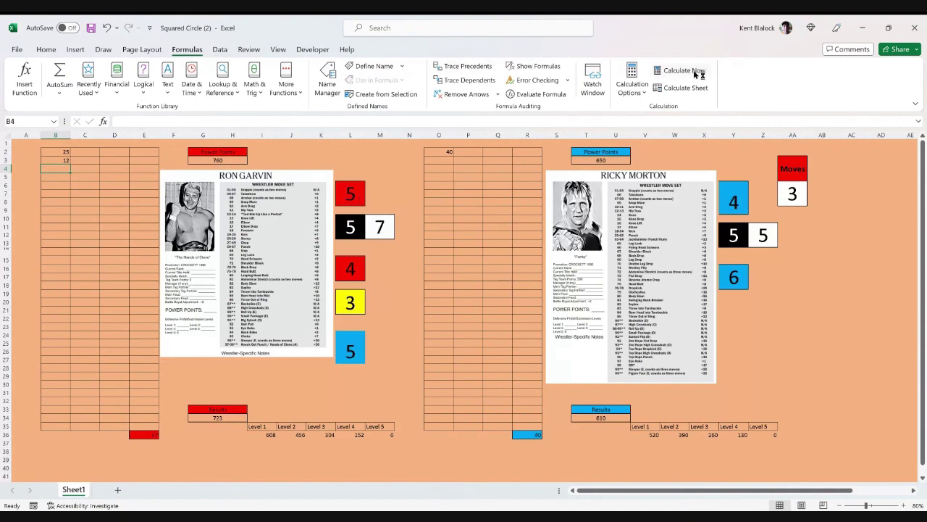
# Reroll twice, then enter 20 damage each in O3 and O4, lowering Morton's Results to 570
pyautogui.click(694, 72)
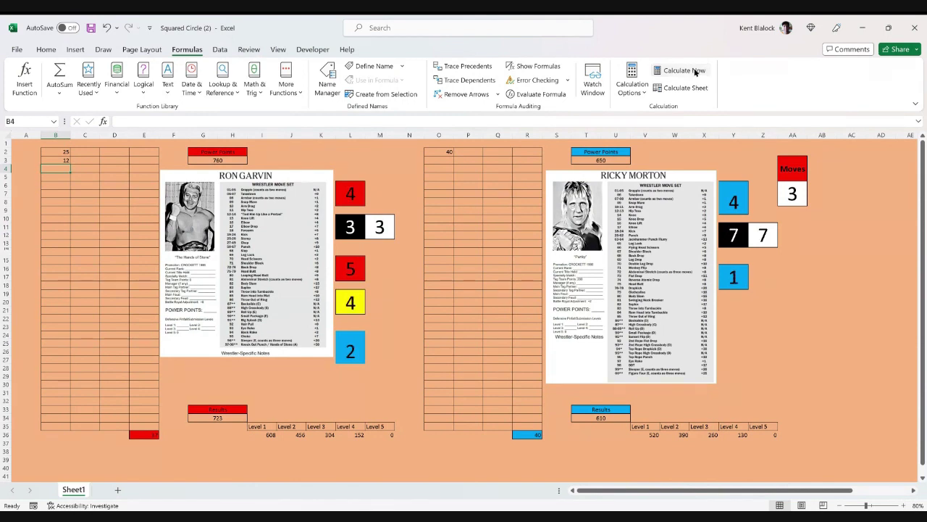
pyautogui.click(694, 72)
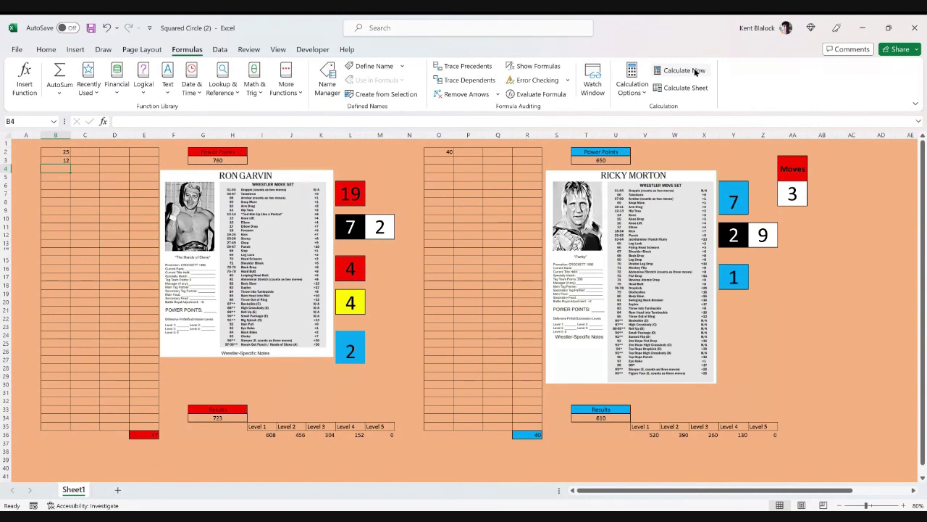
pyautogui.click(453, 160)
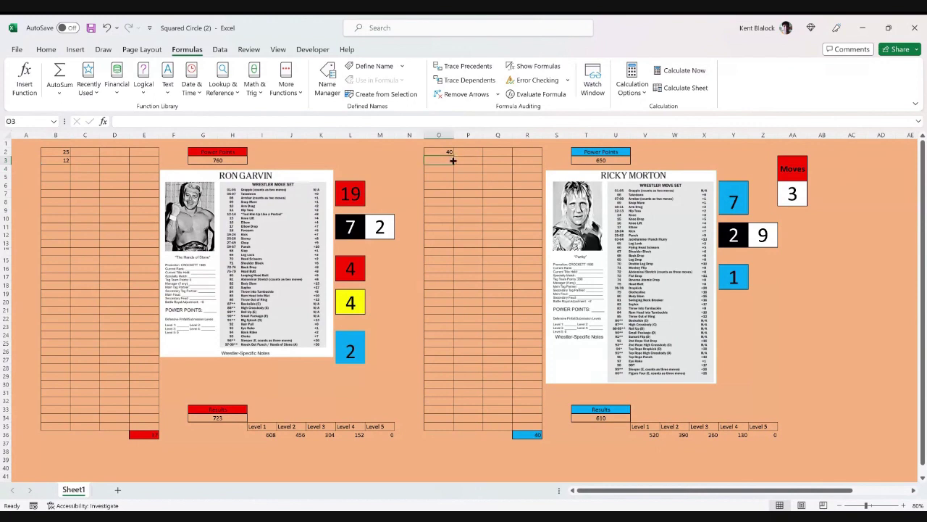
pyautogui.write('2')
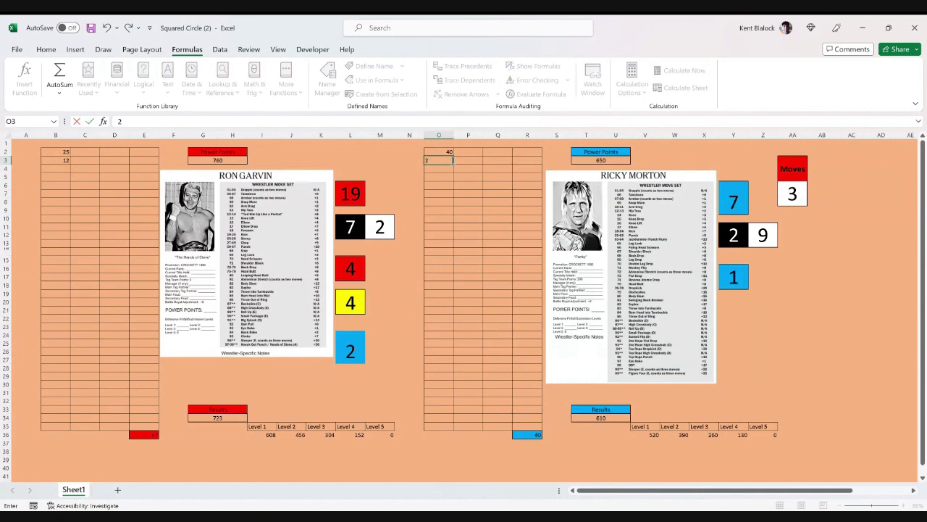
pyautogui.press('Return')
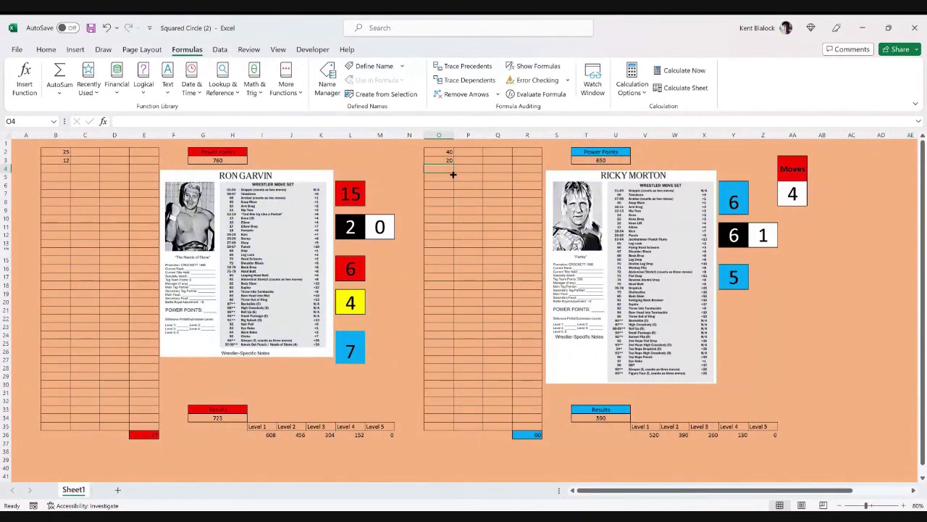
pyautogui.write('20')
pyautogui.press('Return')
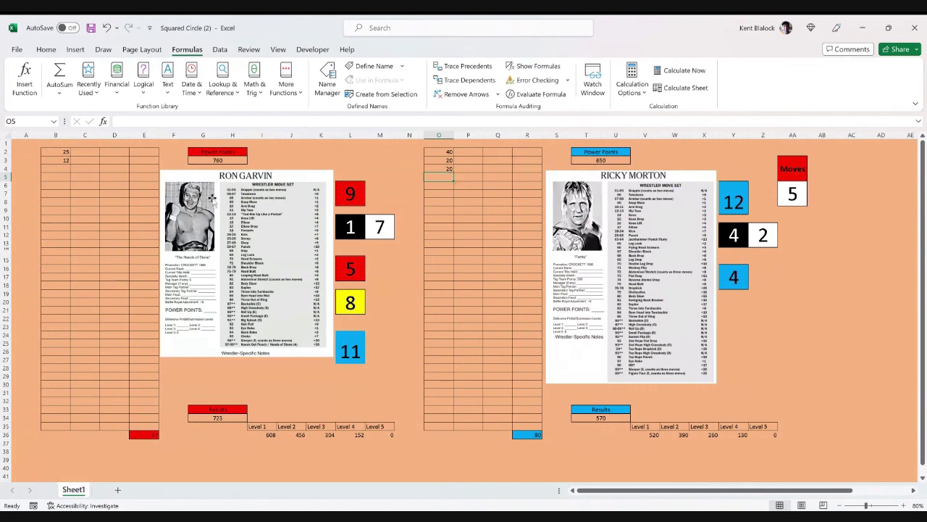
pyautogui.click(64, 168)
# Log 22 damage in B4 for Ron Garvin and 24 damage in O5 for Ricky Morton
pyautogui.press('Return')
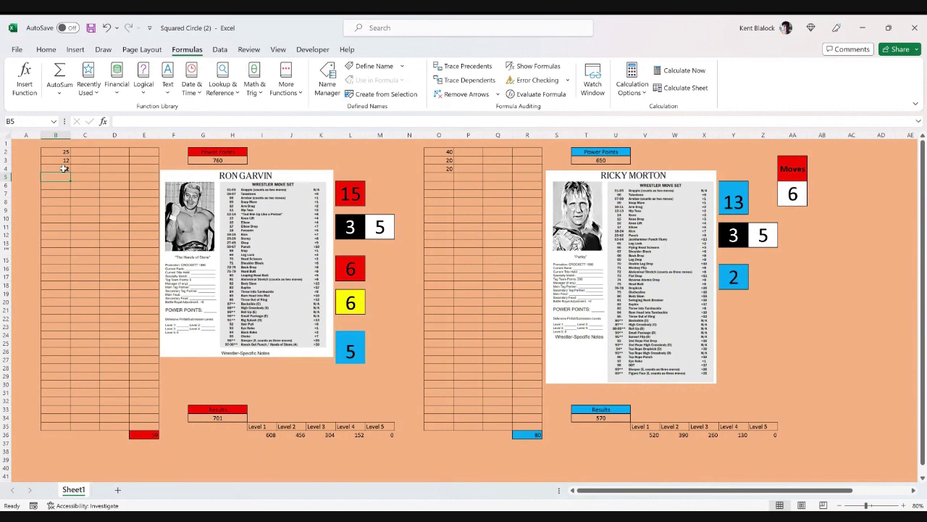
pyautogui.click(449, 177)
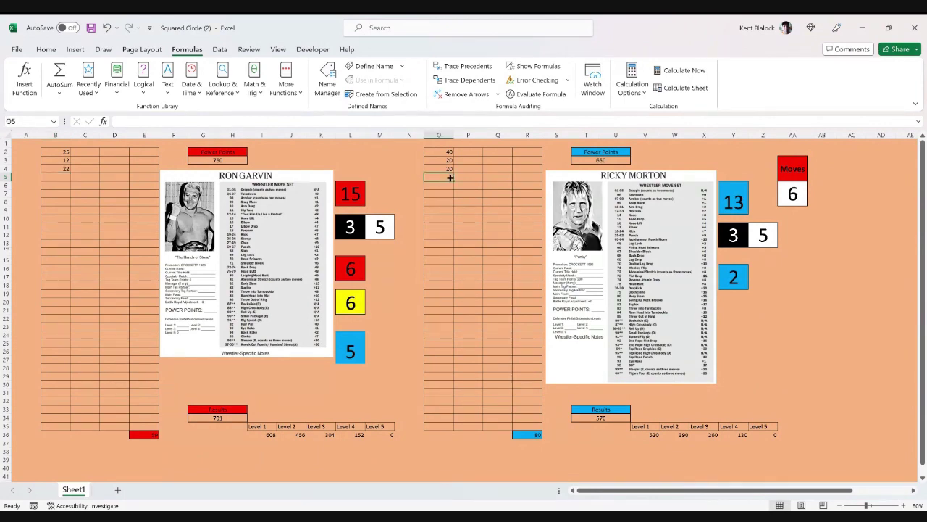
pyautogui.write('24')
pyautogui.press('Return')
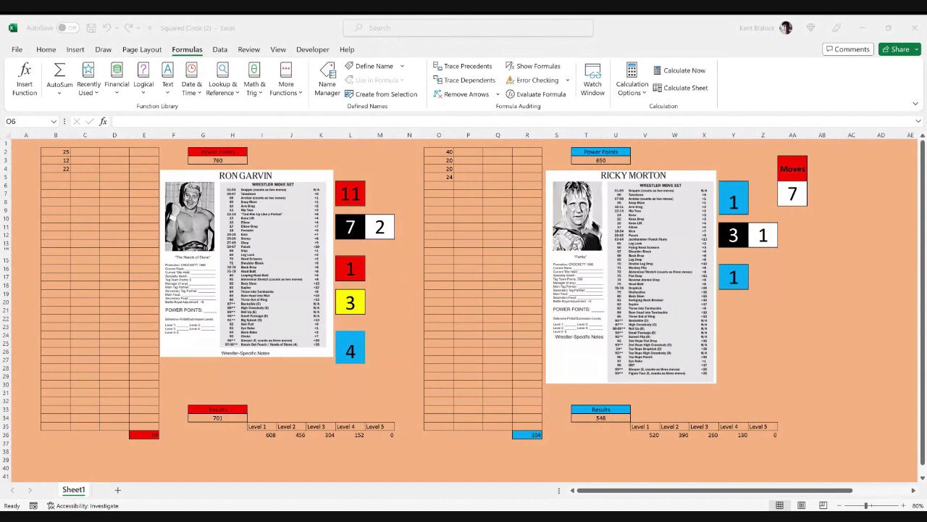
pyautogui.click(755, 493)
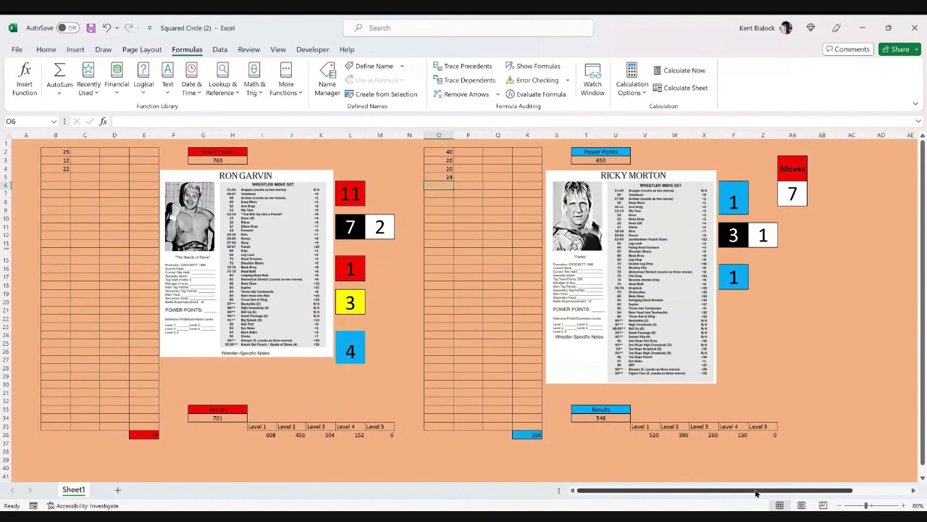
# Enter 33 as Ricky Morton's damage in cell O6
pyautogui.write('33')
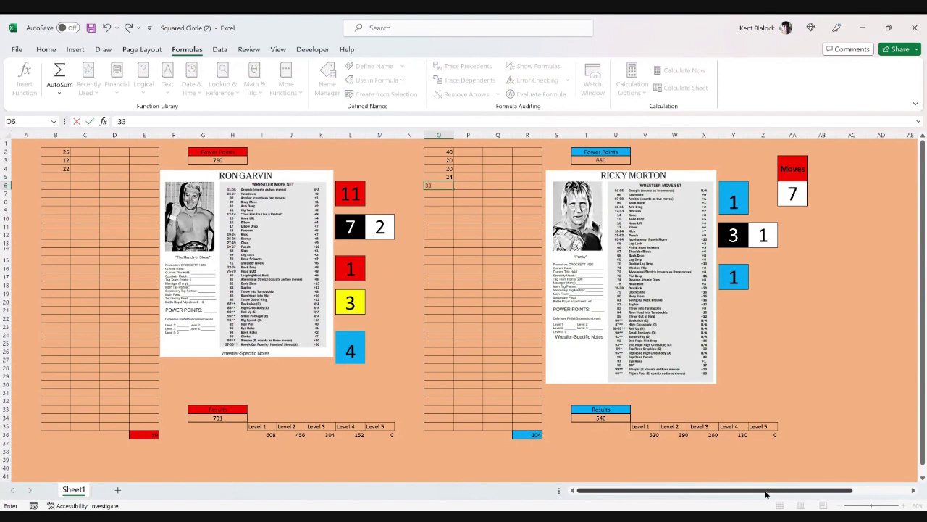
pyautogui.press('Return')
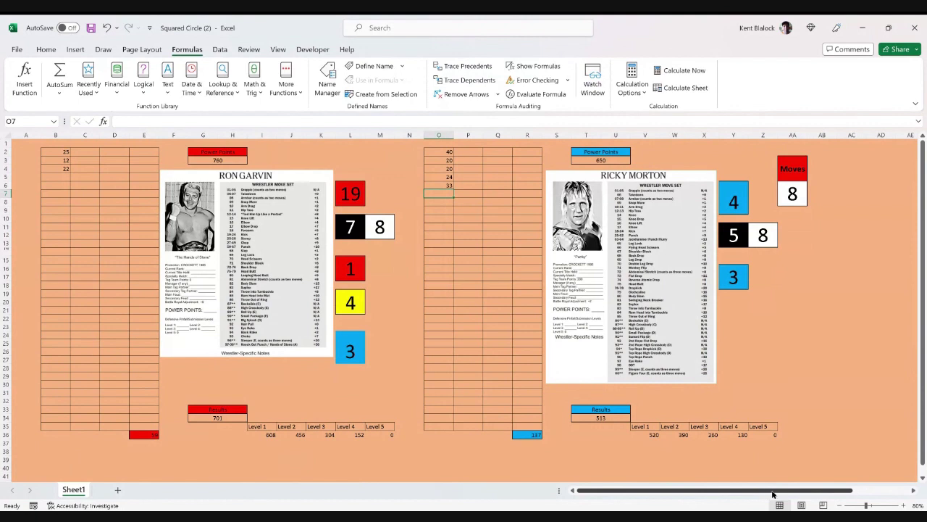
# Enter 17 as Ricky Morton's damage in cell O7, under the 33
pyautogui.write('17')
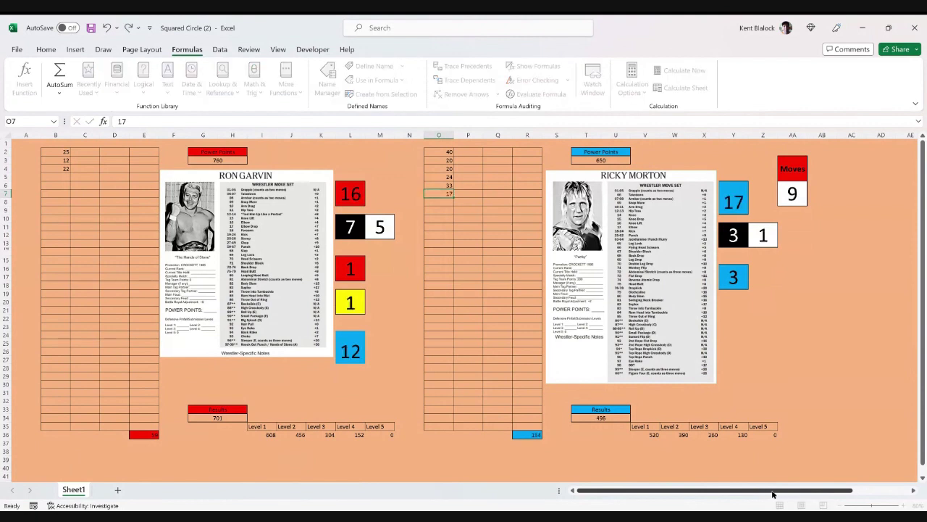
pyautogui.press('Return')
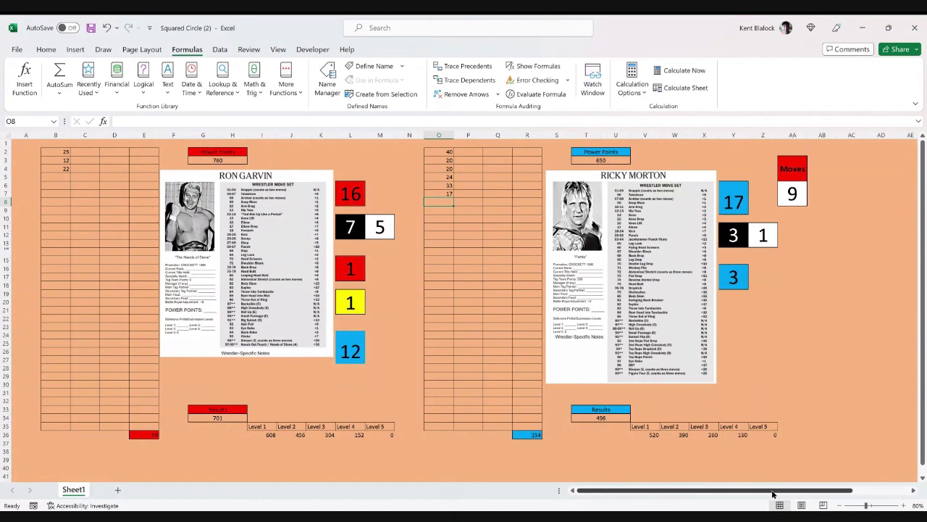
# Enter another 17 damage for Ricky Morton in cell O8
pyautogui.write('17')
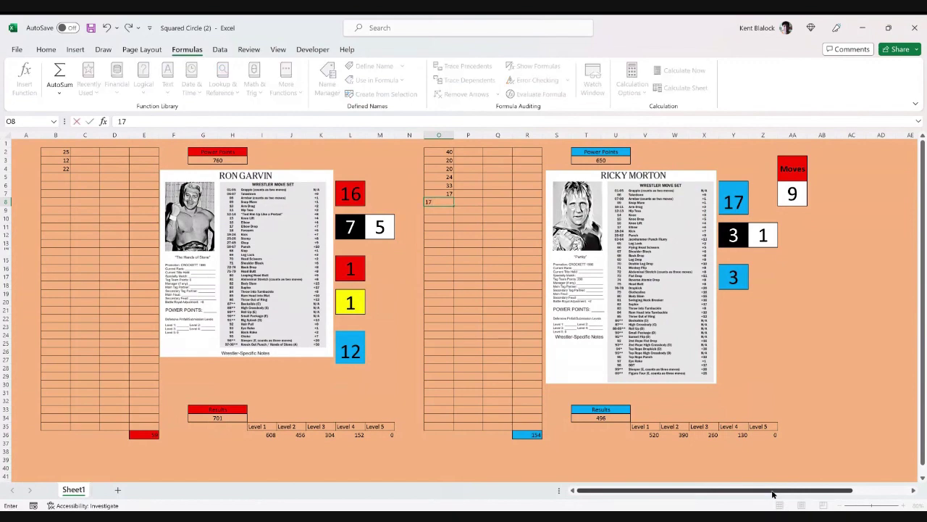
pyautogui.press('Return')
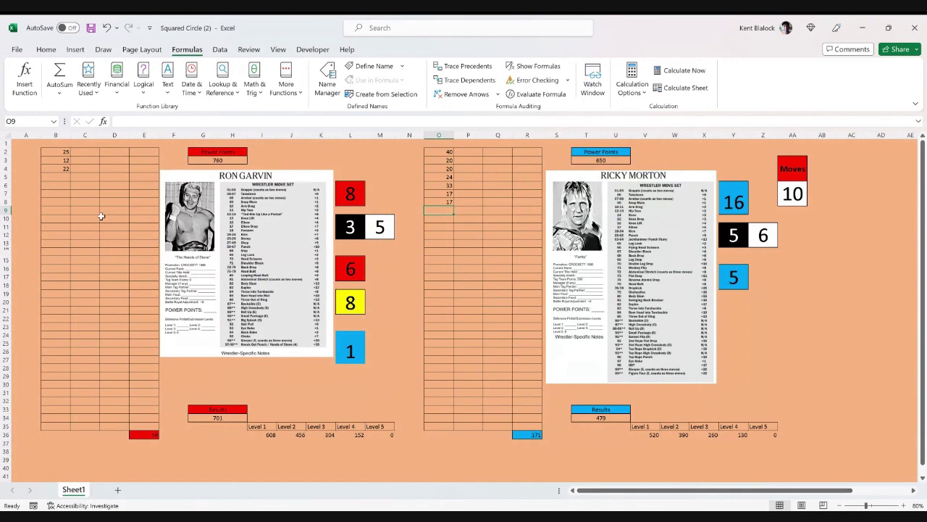
# Log 23 in B5 and 20 in B6 as Ron Garvin's damage, then reroll the dice
pyautogui.click(60, 176)
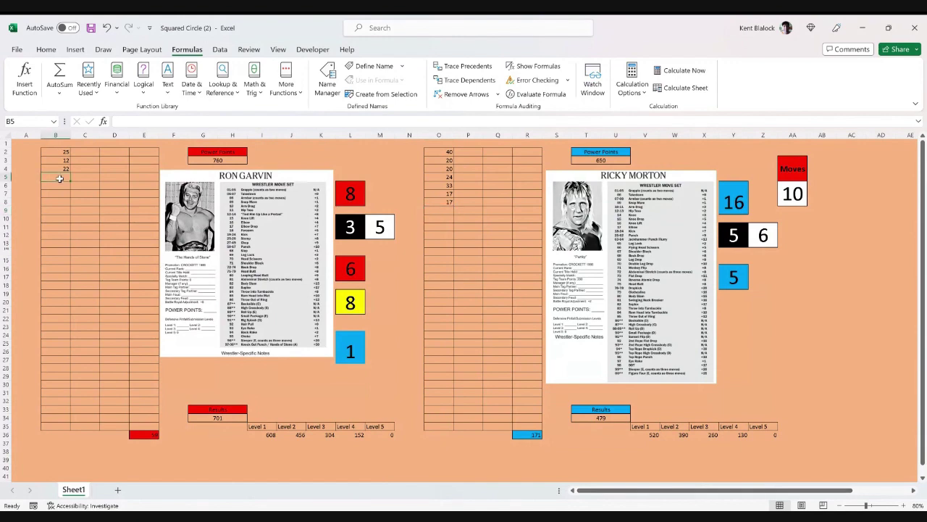
pyautogui.write('23')
pyautogui.press('Return')
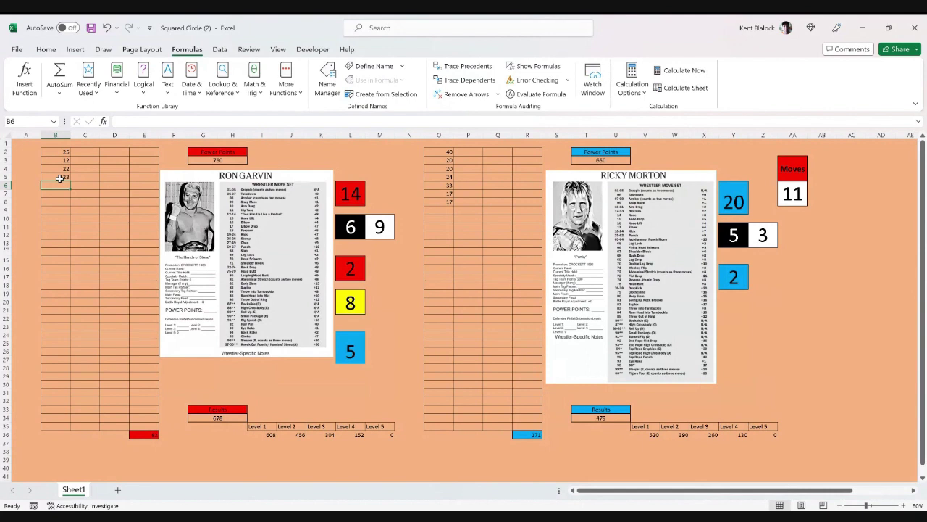
pyautogui.write('20')
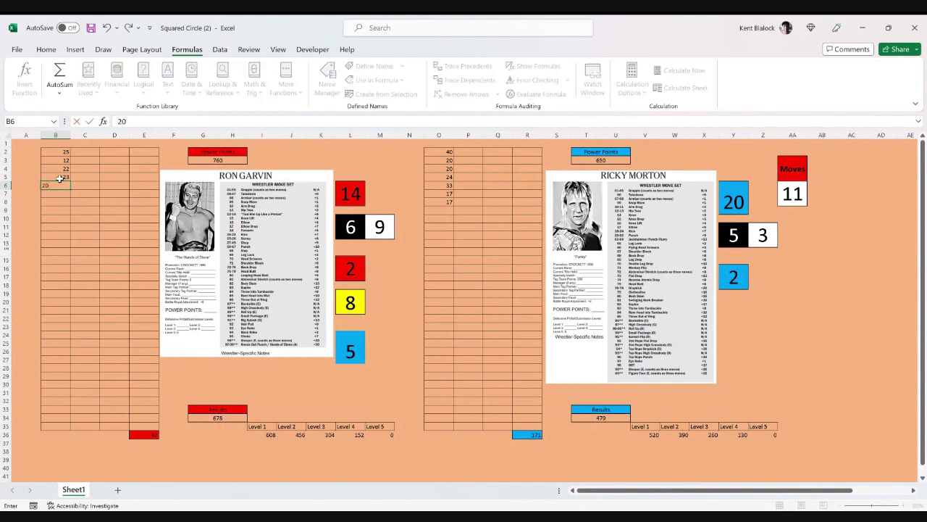
pyautogui.press('Return')
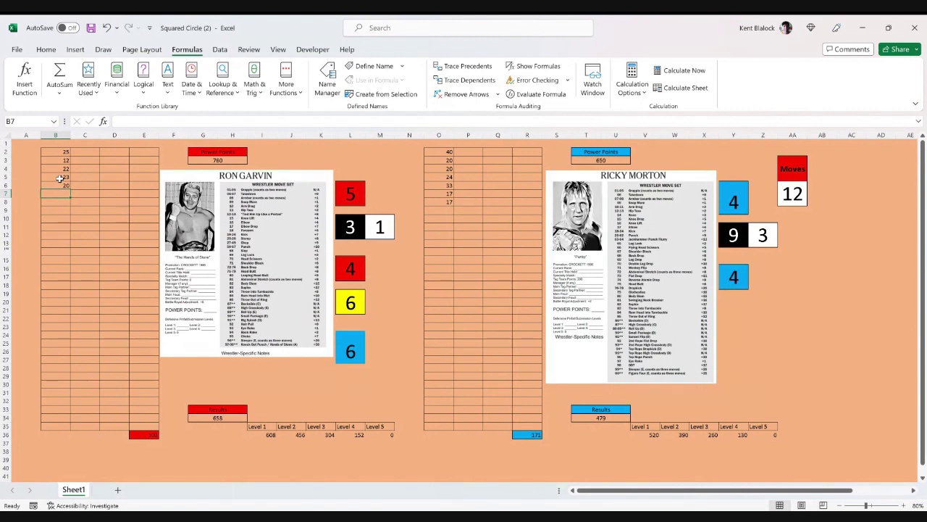
pyautogui.click(676, 71)
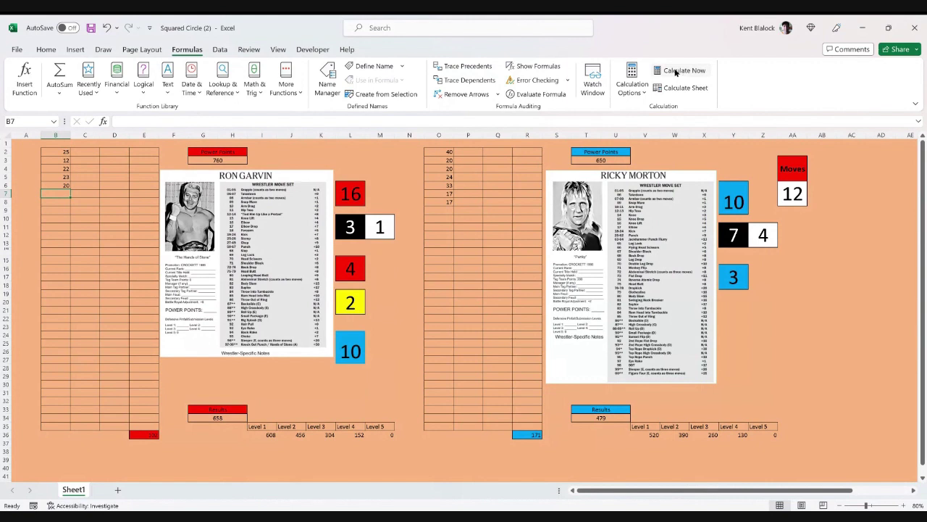
# Discard the mistaken 24 in B7 and enter 48 as Ron Garvin's damage instead
pyautogui.write('2')
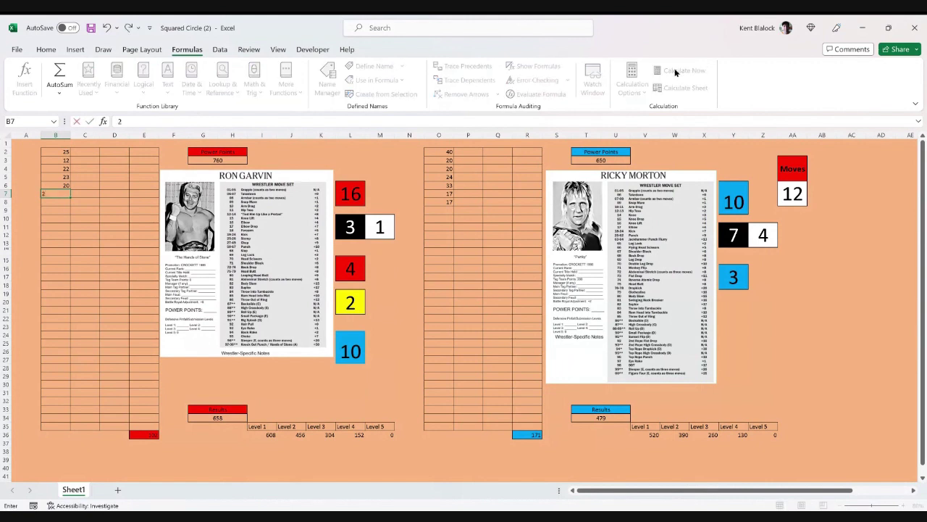
pyautogui.write('4')
pyautogui.press('Escape')
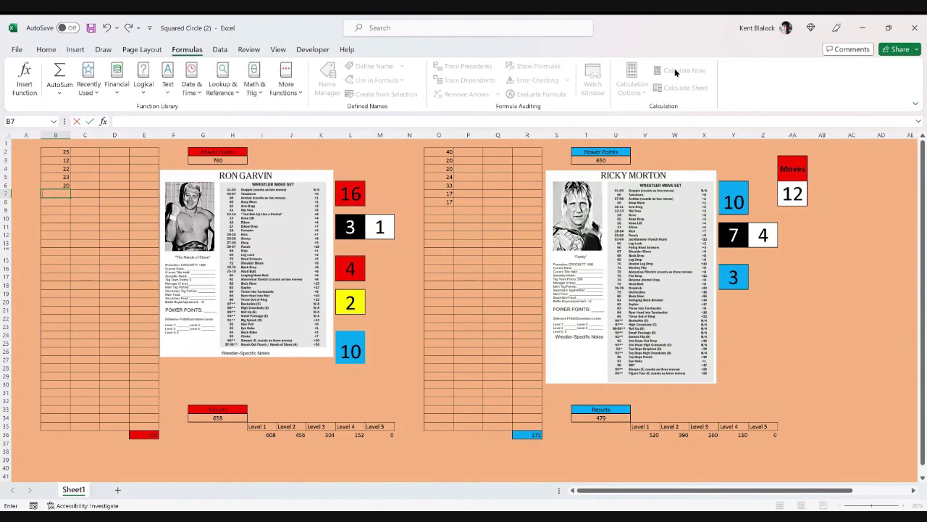
pyautogui.write('4')
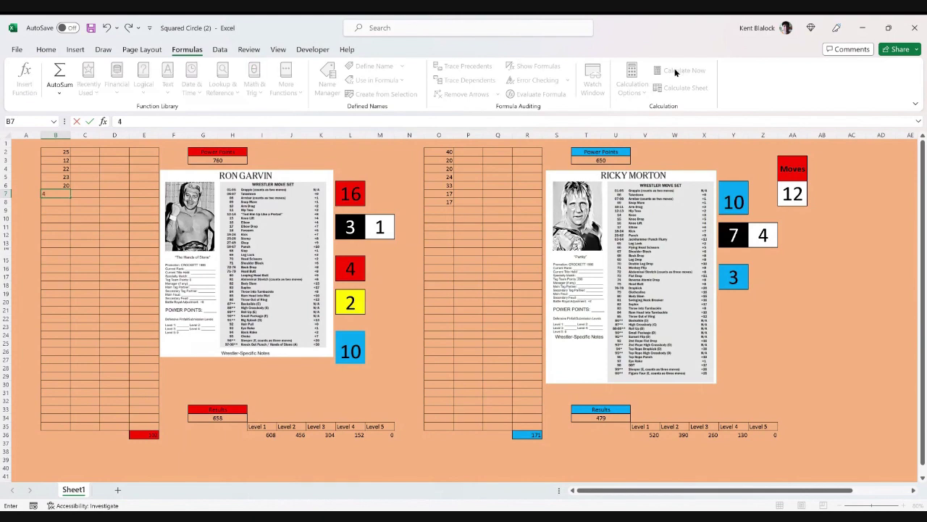
pyautogui.write('8')
pyautogui.press('Return')
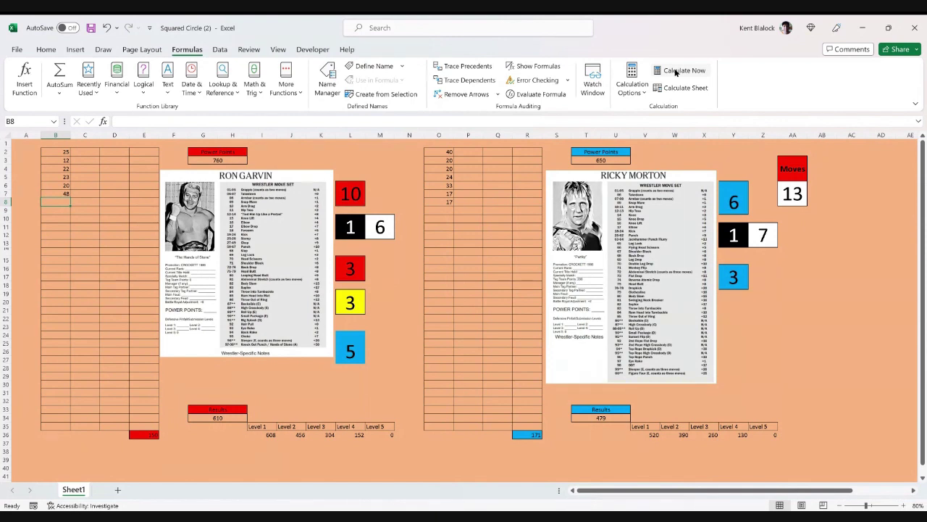
# Log 11 damage for Ricky Morton in cell O9 and reroll the dice
pyautogui.click(444, 212)
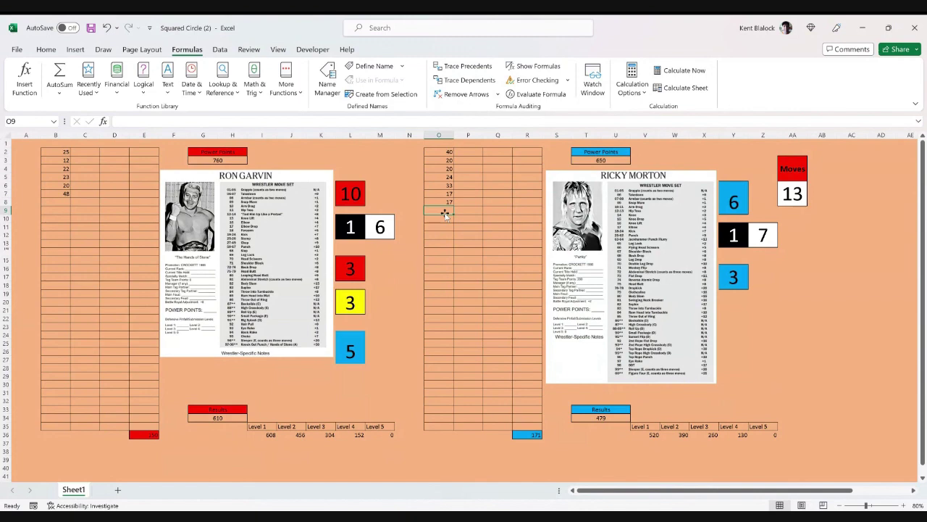
pyautogui.write('11')
pyautogui.press('Return')
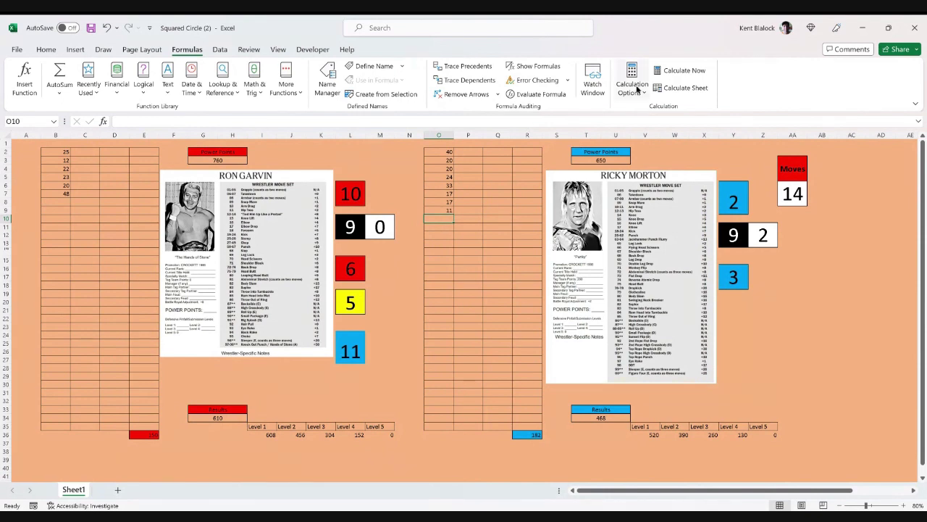
pyautogui.click(667, 73)
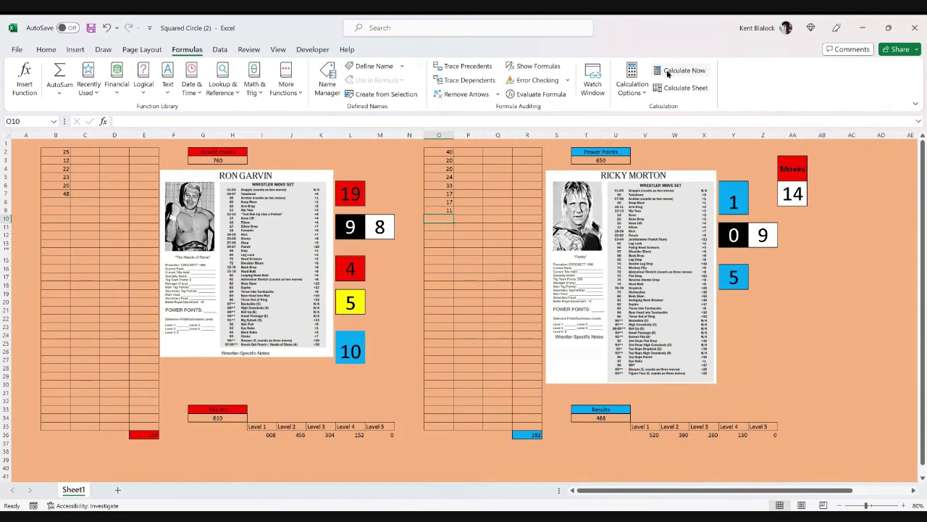
# Recalculate the random dice values four more times with Calculate Now
pyautogui.click(668, 74)
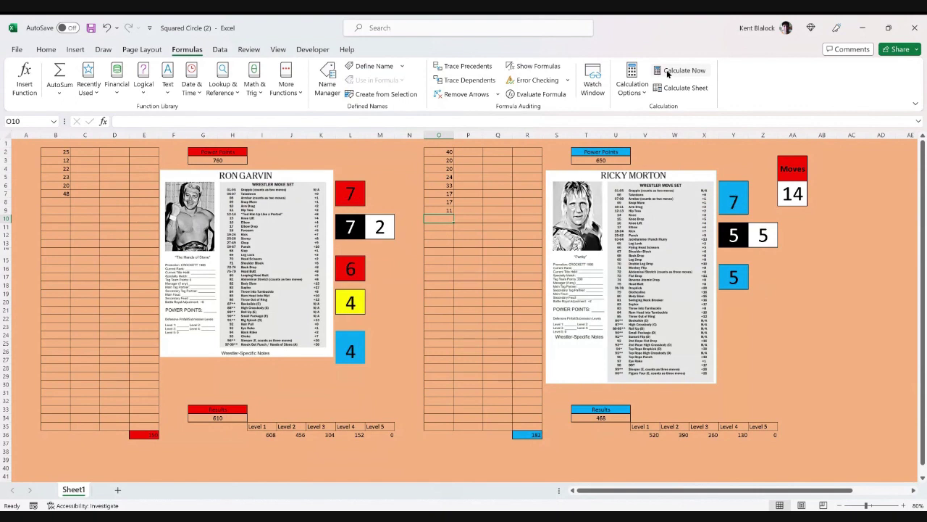
pyautogui.click(668, 73)
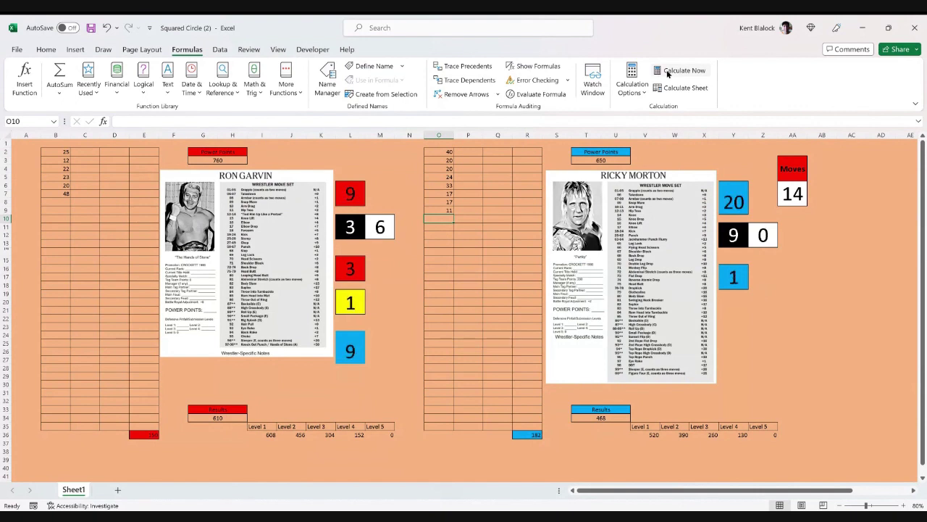
pyautogui.click(668, 74)
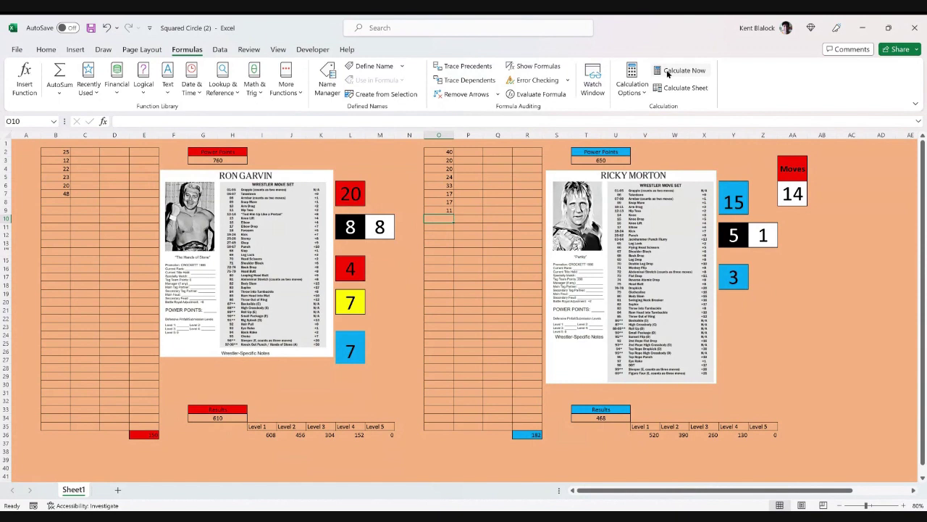
pyautogui.click(668, 73)
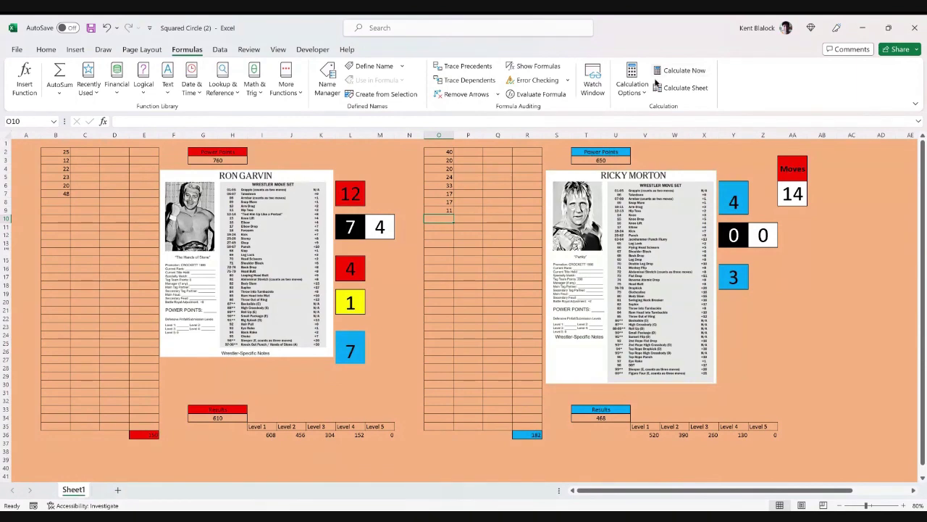
# Log Ricky Morton's damage of 20, 24 and 6 in cells O10 through O12
pyautogui.write('20')
pyautogui.press('Return')
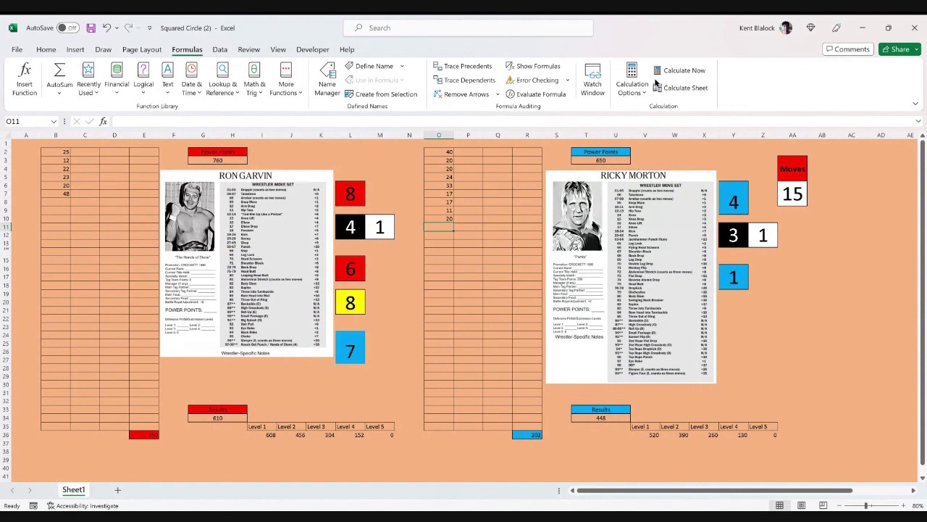
pyautogui.write('24')
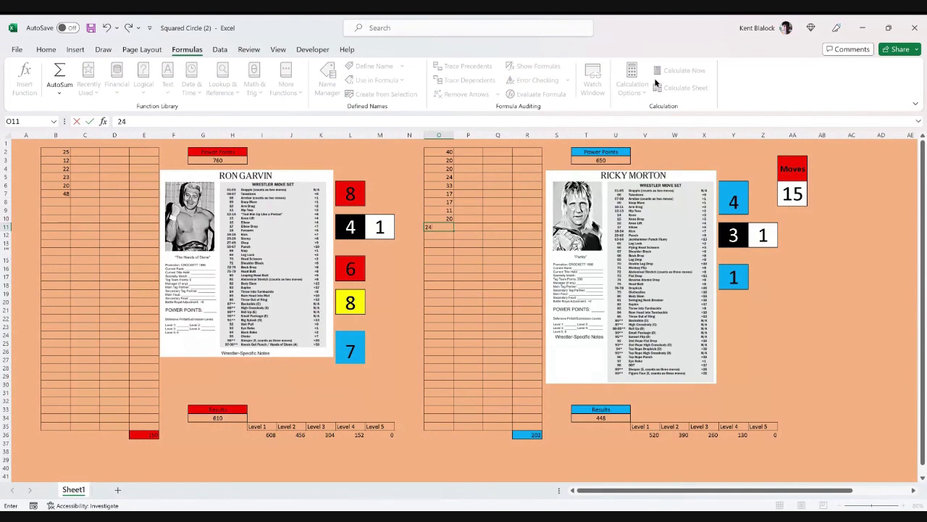
pyautogui.press('Return')
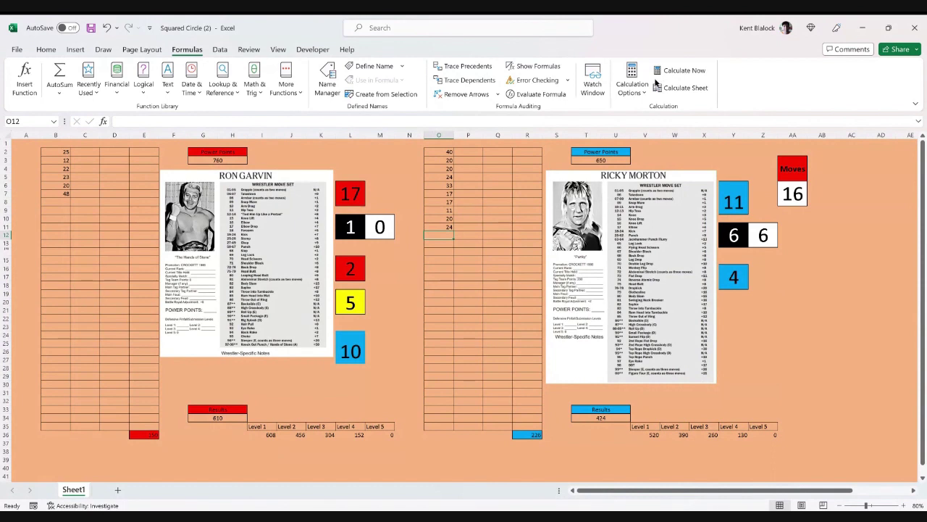
pyautogui.write('6')
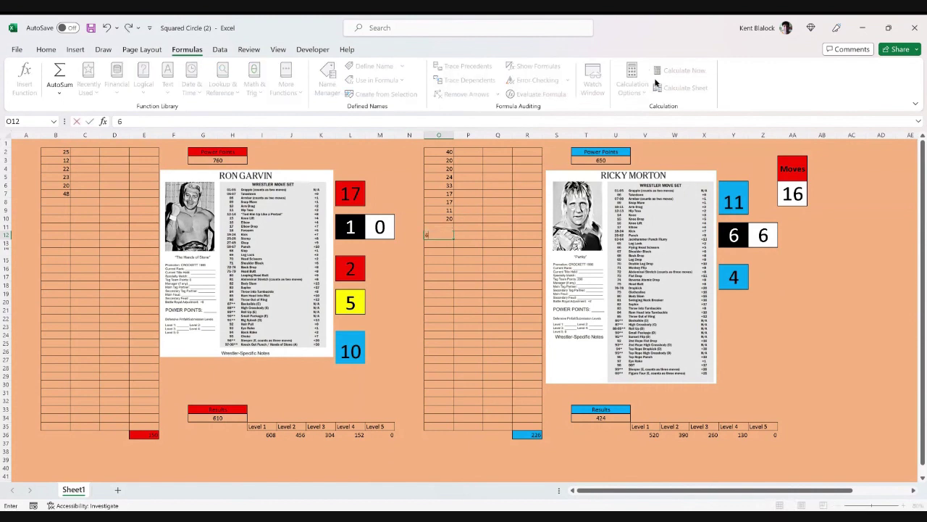
pyautogui.press('Return')
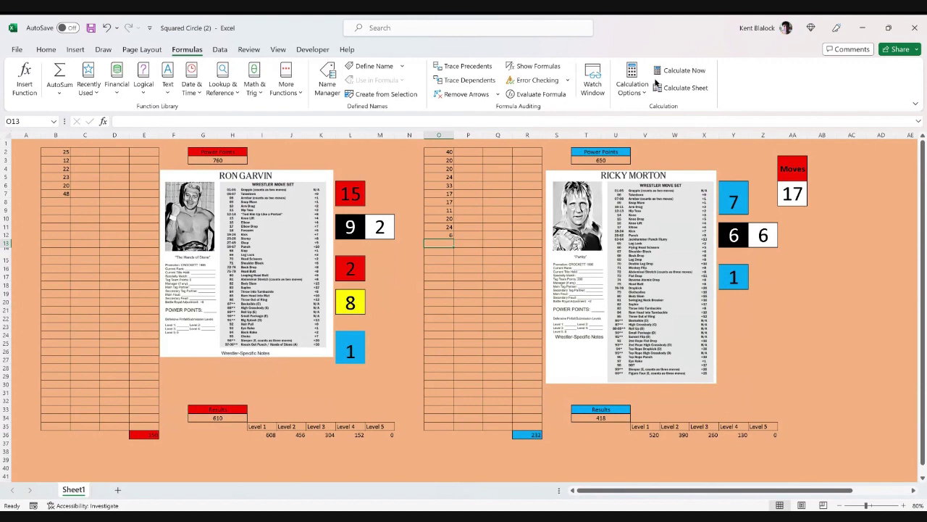
# Log further damage of 2, 17 and 0 in cells O13 through O15
pyautogui.write('2')
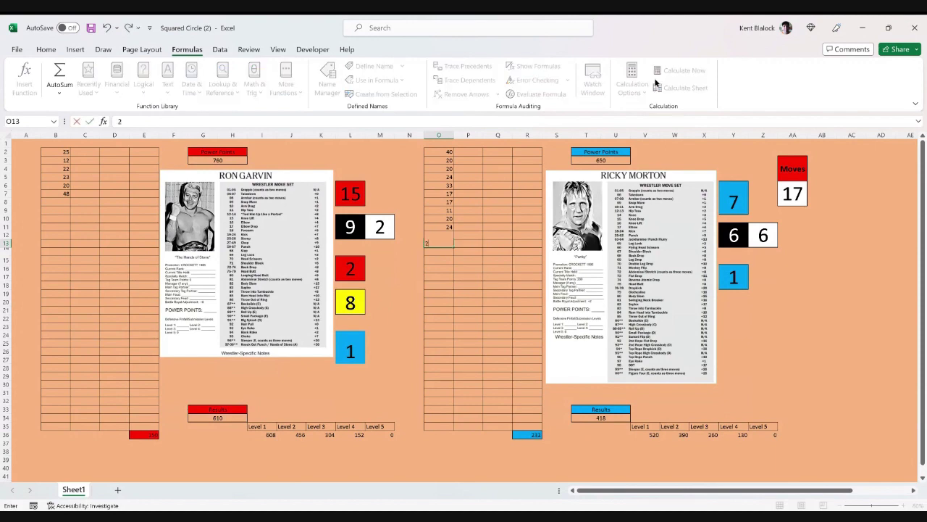
pyautogui.press('Return')
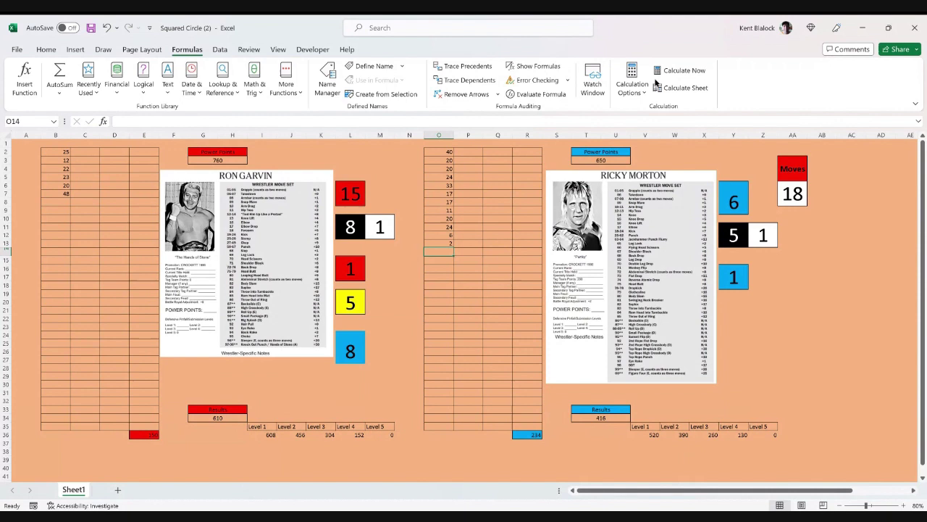
pyautogui.write('1')
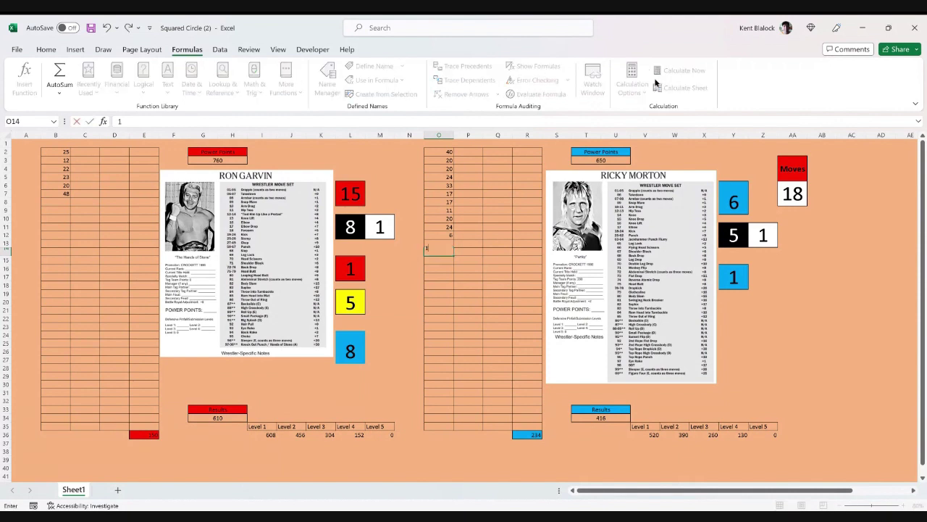
pyautogui.write('7')
pyautogui.press('Return')
pyautogui.write('0')
pyautogui.press('Return')
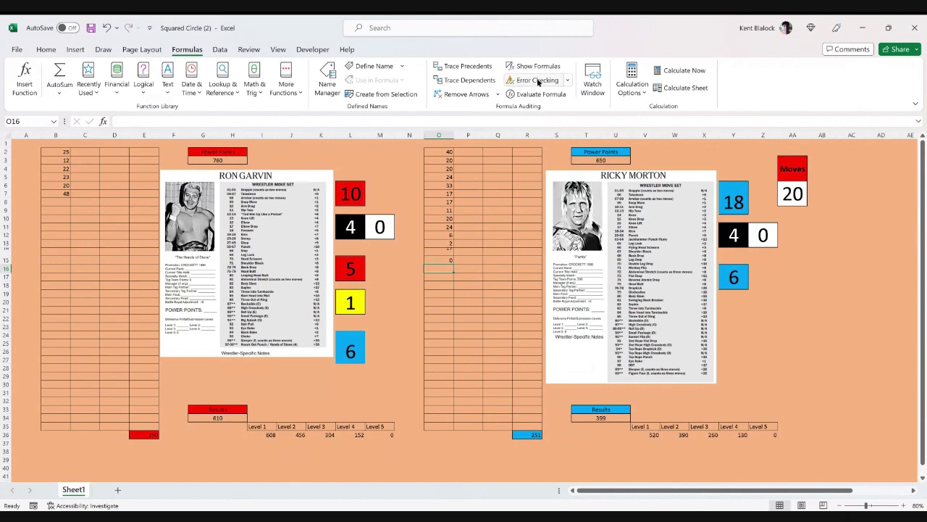
# Log 24 in B8 and 23 in B9 as Ron Garvin's damage
pyautogui.click(61, 203)
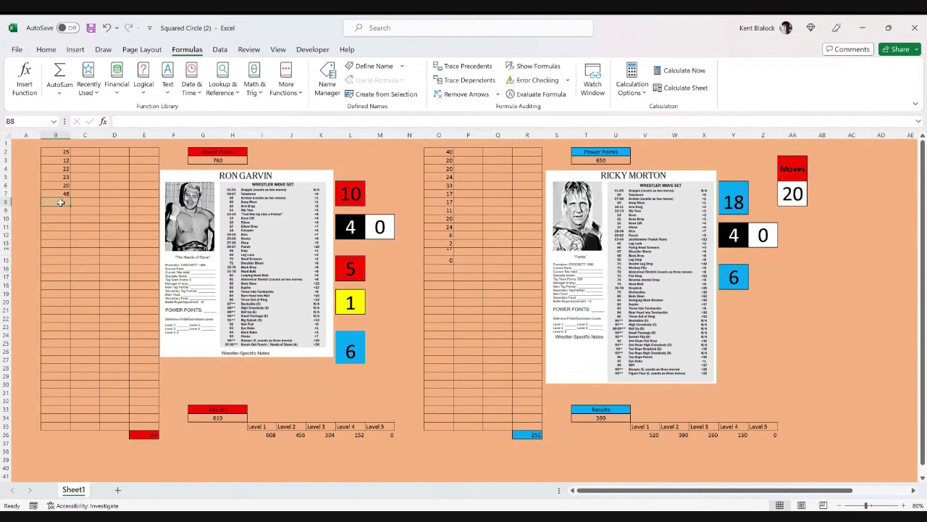
pyautogui.write('24')
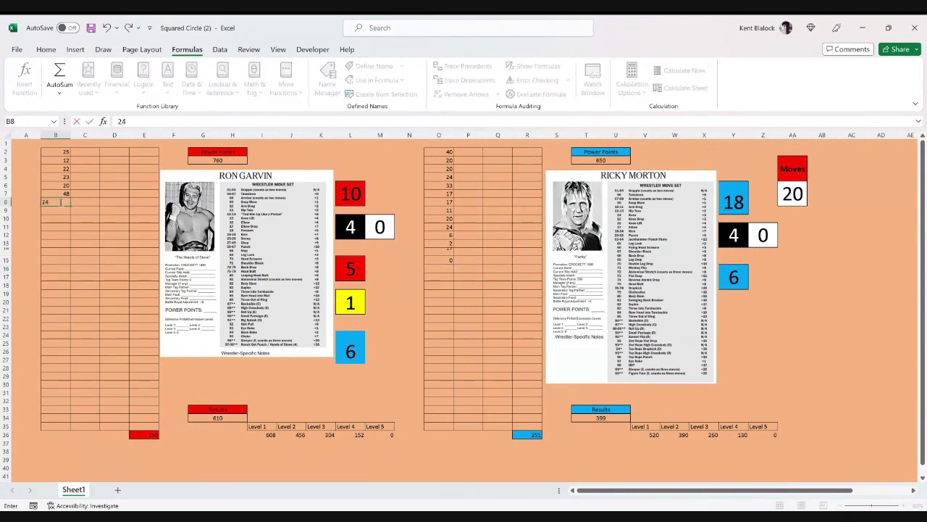
pyautogui.press('Return')
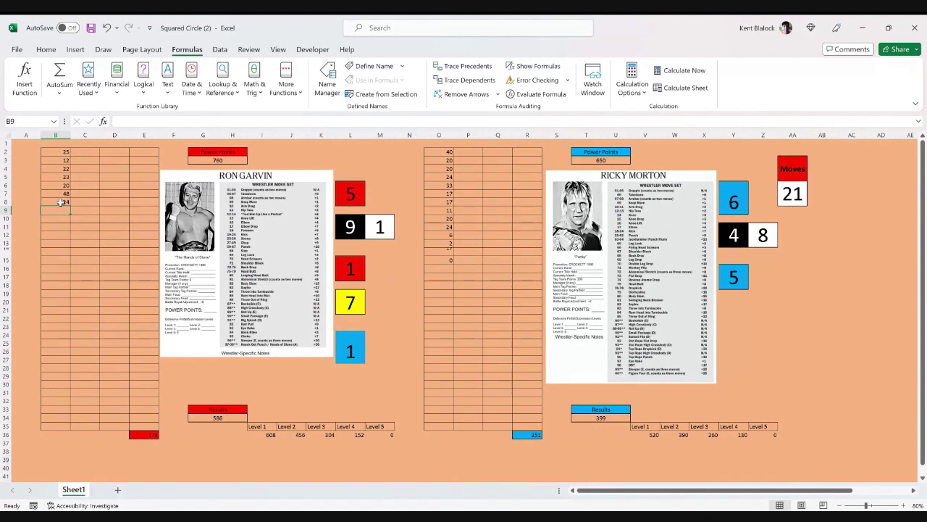
pyautogui.write('23')
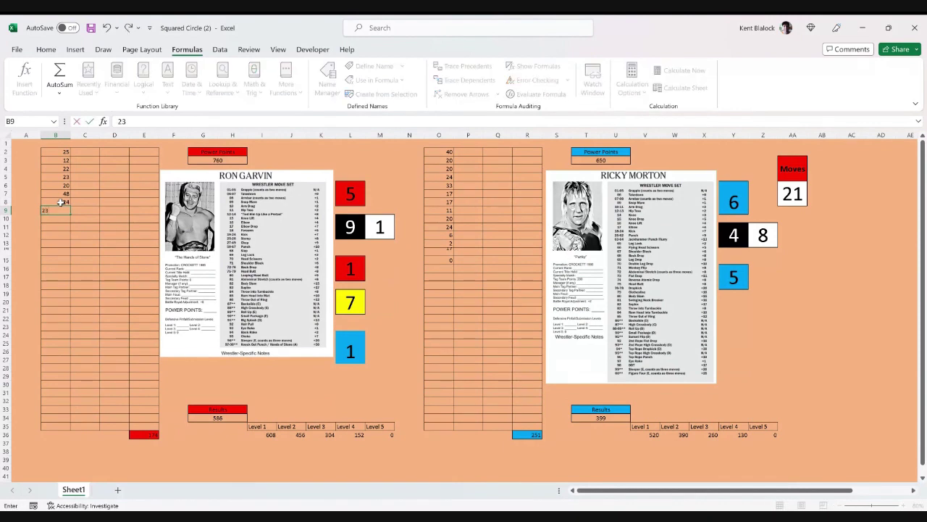
pyautogui.press('Return')
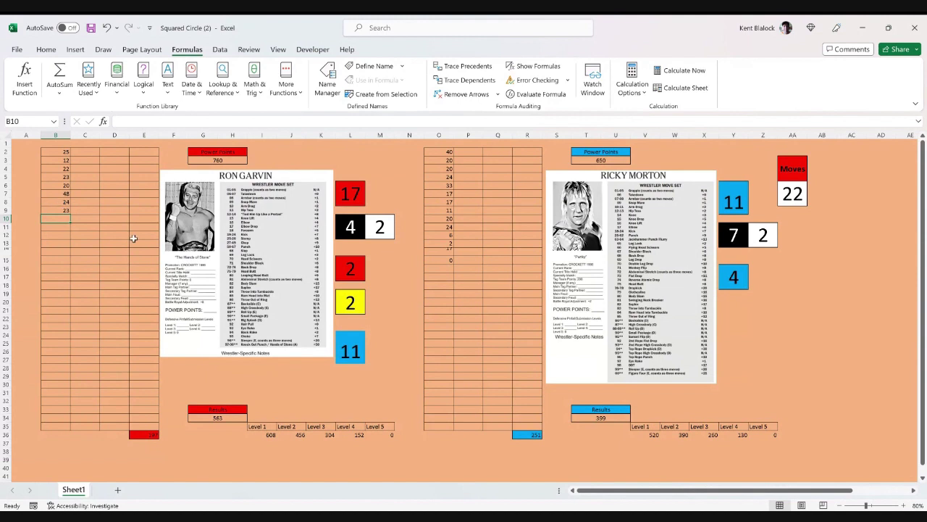
pyautogui.click(448, 270)
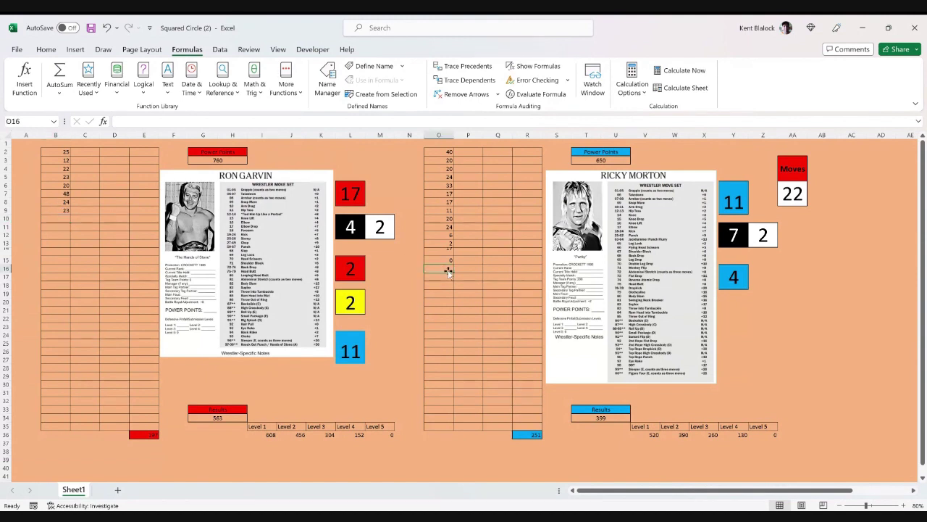
# Enter Morton's damage of 20, 0, 0 and 25 in O16–O19, then recalculate the dice
pyautogui.write('2')
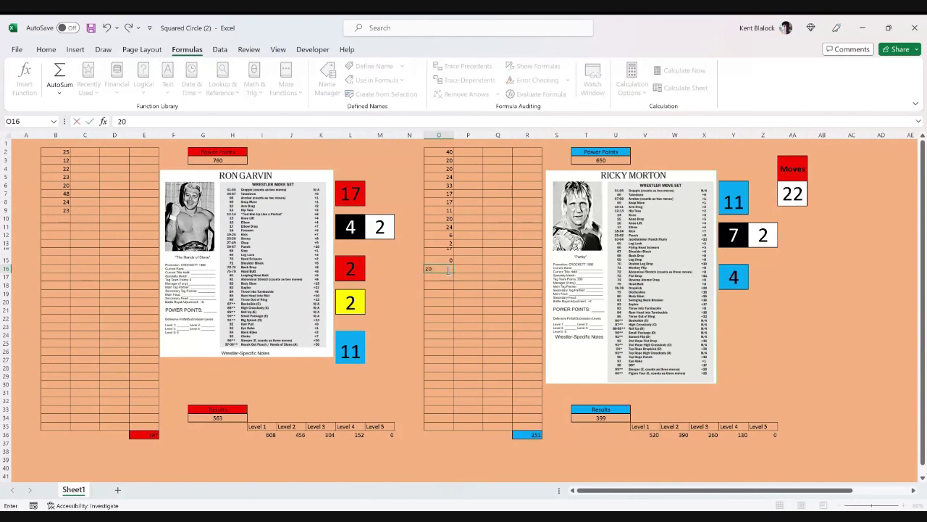
pyautogui.write('0')
pyautogui.press('Return')
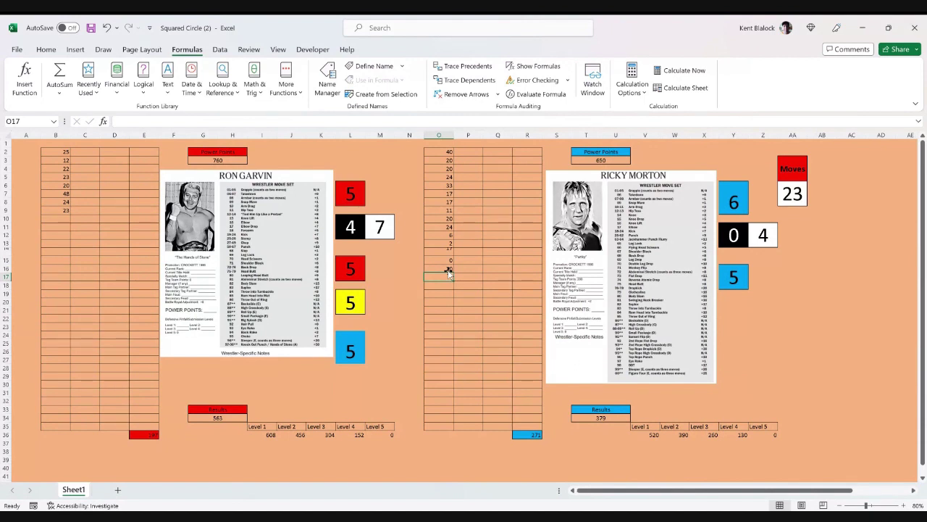
pyautogui.write('0')
pyautogui.press('Return')
pyautogui.write('0')
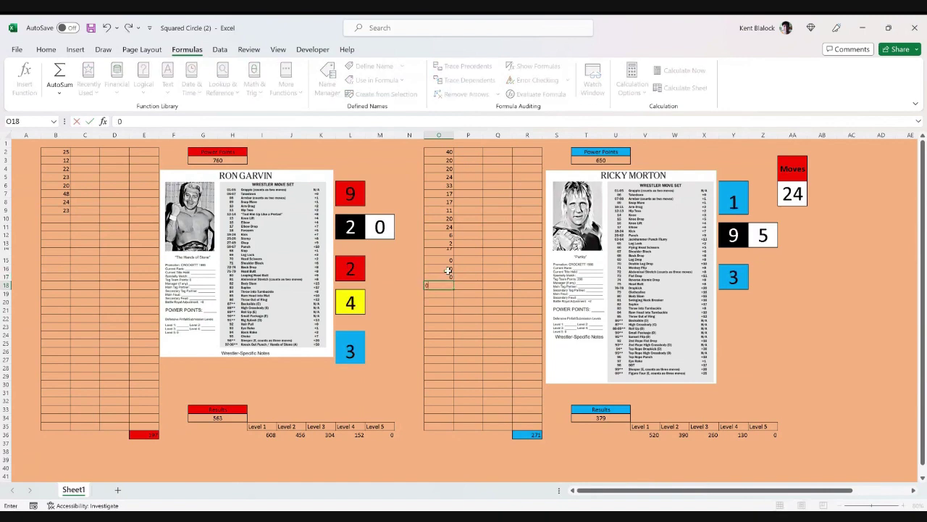
pyautogui.press('Return')
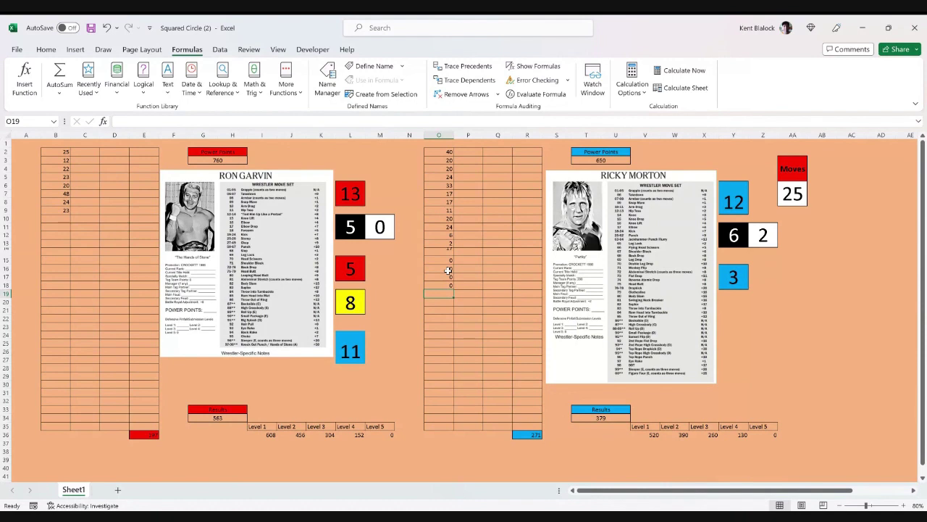
pyautogui.write('2')
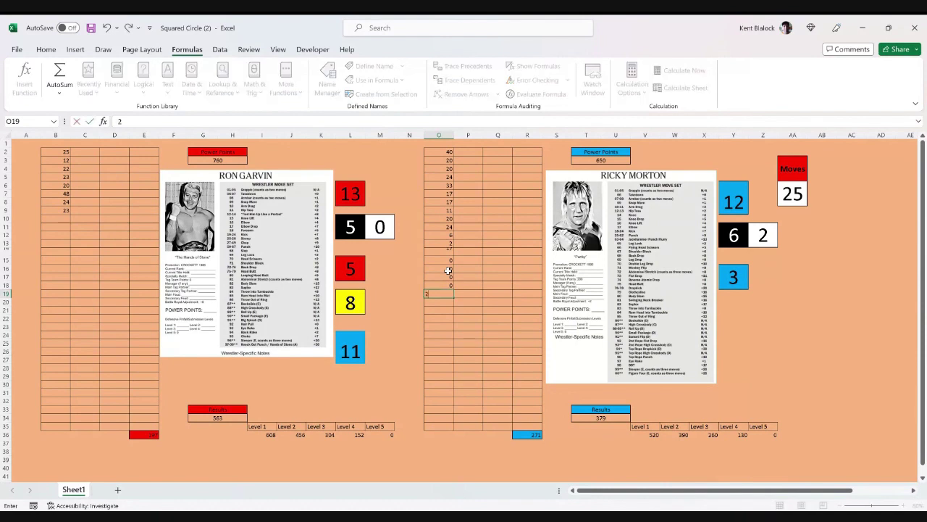
pyautogui.write('5')
pyautogui.press('Return')
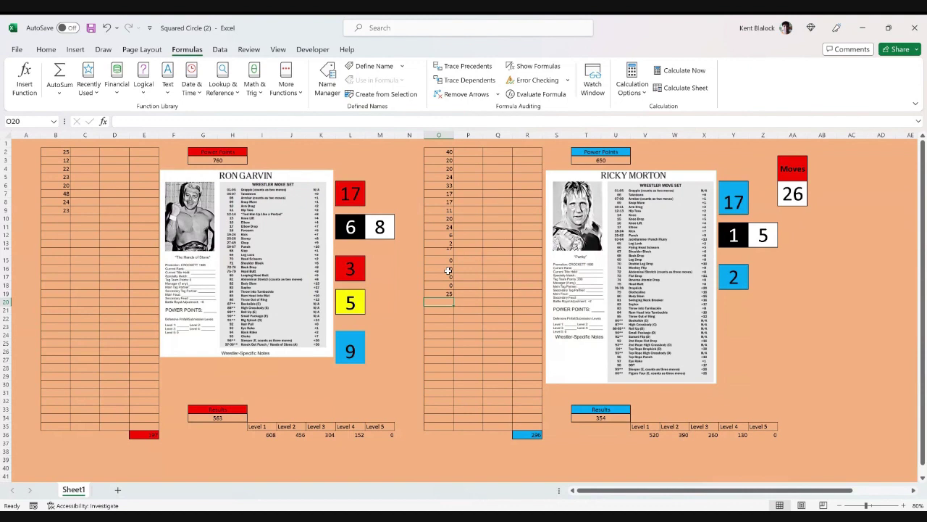
pyautogui.click(680, 70)
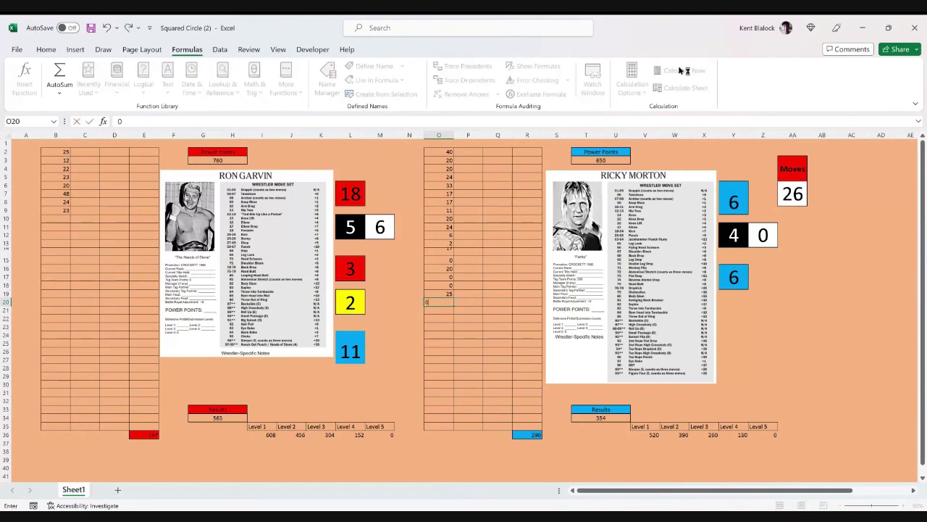
# Enter 0 in each of Morton's damage cells O20 through O24
pyautogui.write('0')
pyautogui.press('Return')
pyautogui.write('0')
pyautogui.press('Return')
pyautogui.write('0')
pyautogui.press('Return')
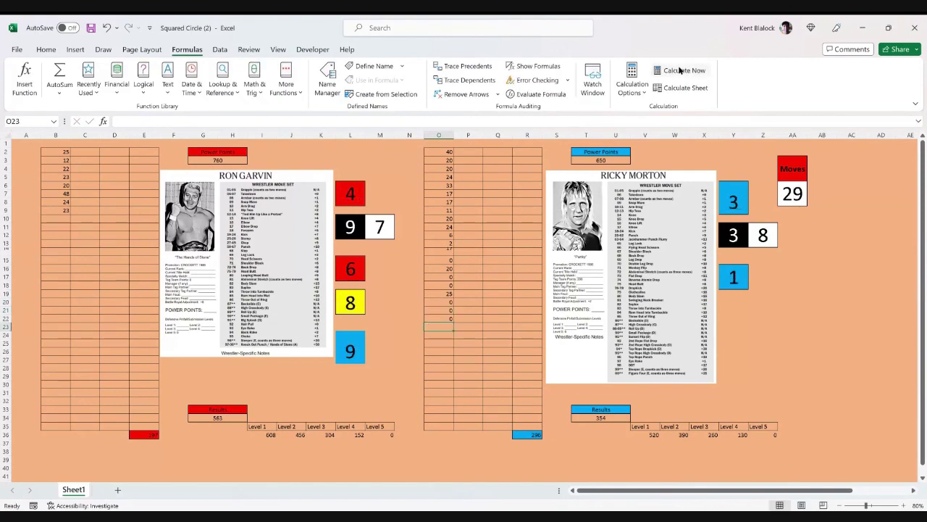
pyautogui.write('0')
pyautogui.press('Return')
pyautogui.write('0')
pyautogui.press('Return')
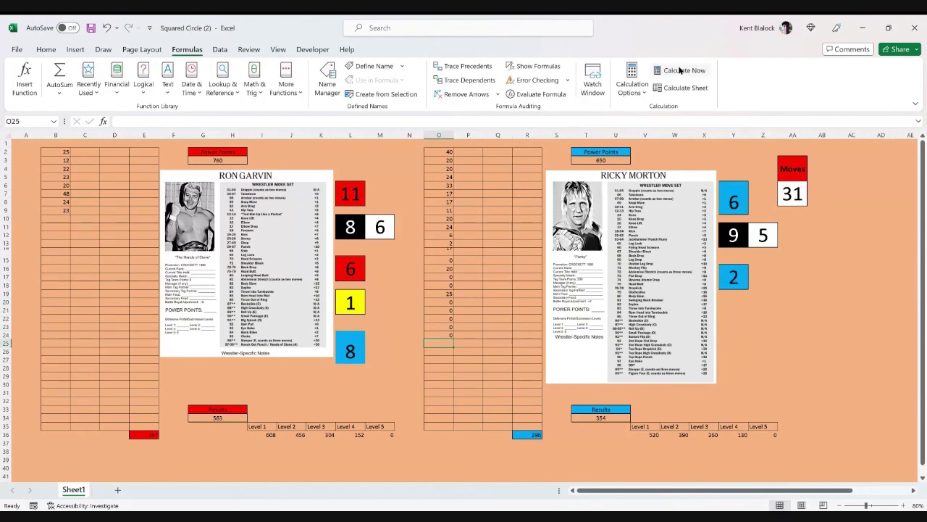
# Fill Garvin's cells B10–B14 with zeros, then start entering 24 in O25
pyautogui.click(65, 220)
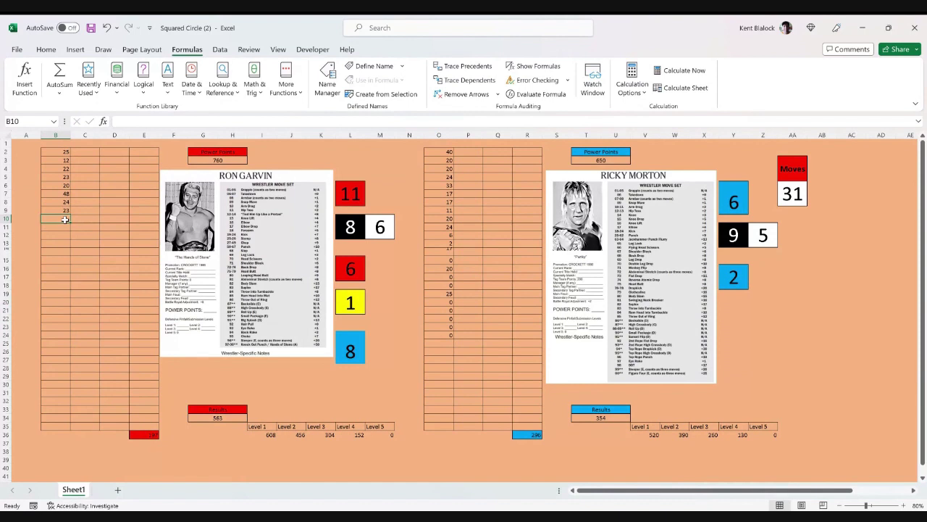
pyautogui.press('Return')
pyautogui.write('0')
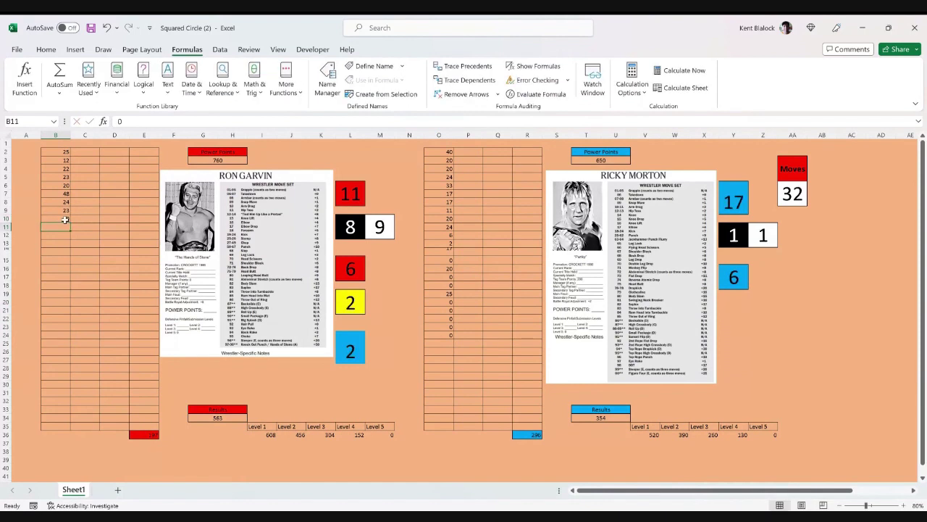
pyautogui.press('Return')
pyautogui.write('0')
pyautogui.press('Return')
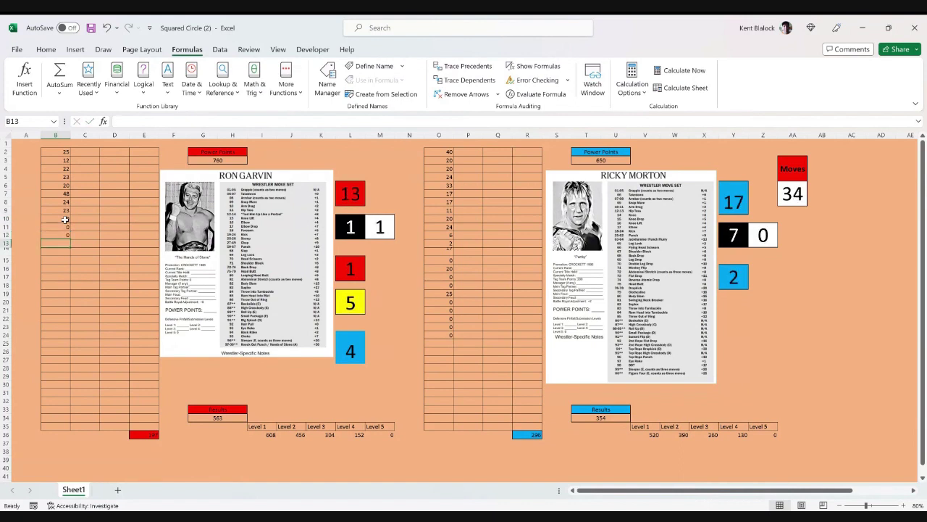
pyautogui.write('0')
pyautogui.press('Return')
pyautogui.write('0')
pyautogui.press('Return')
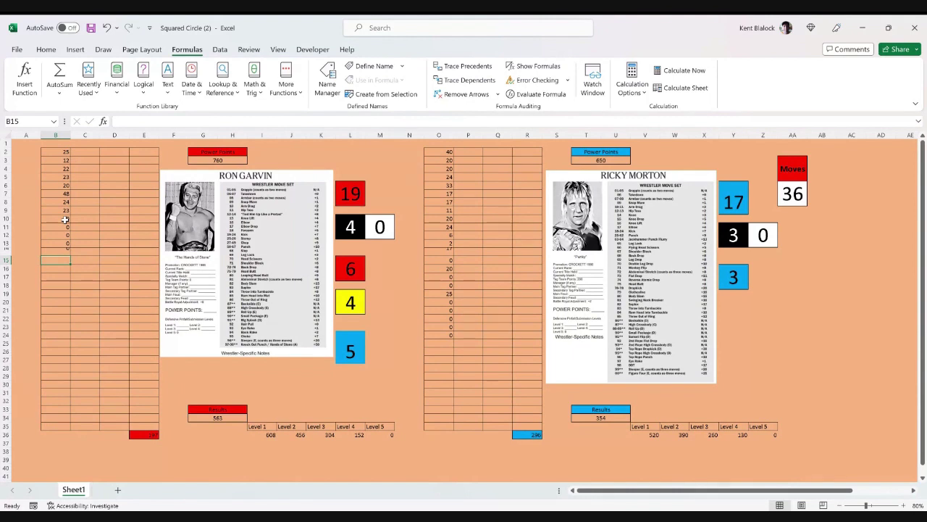
pyautogui.click(447, 344)
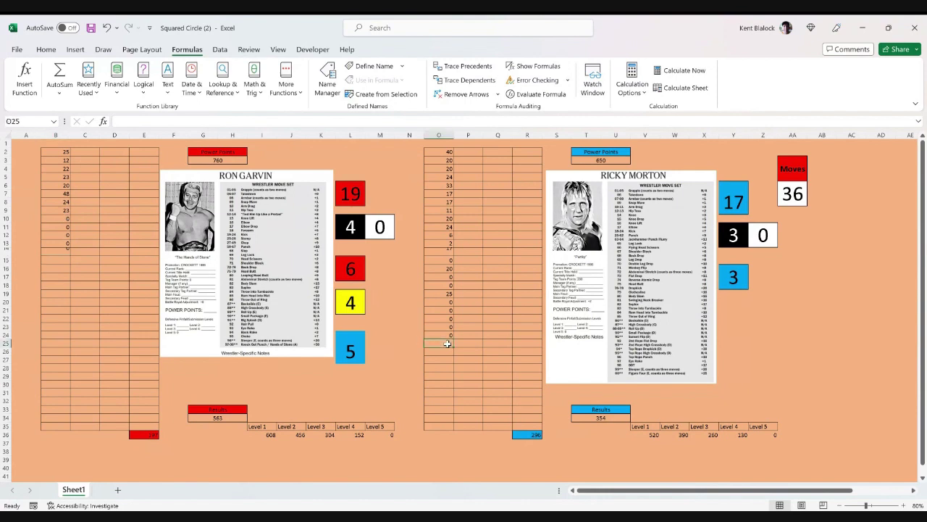
pyautogui.write('24')
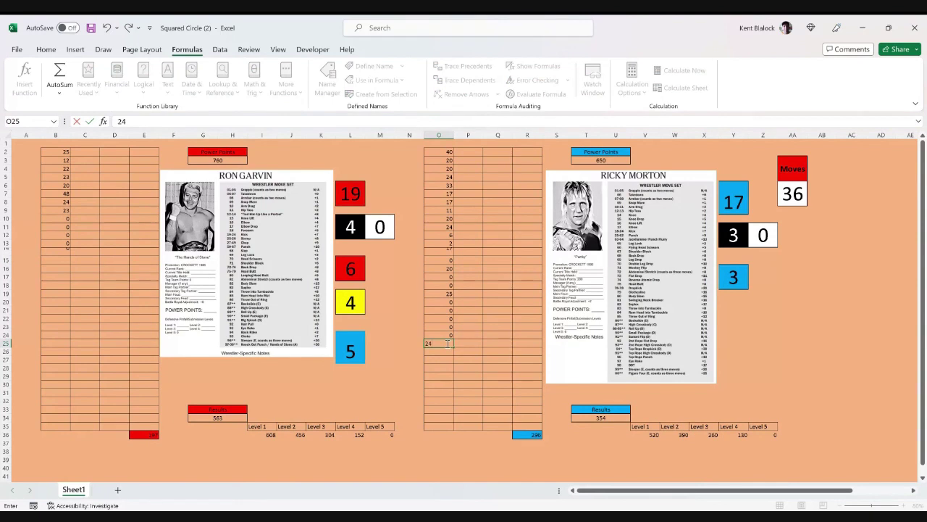
# Commit 24 in O25, then enter 15, 11 and 46 into O26–O28
pyautogui.press('Return')
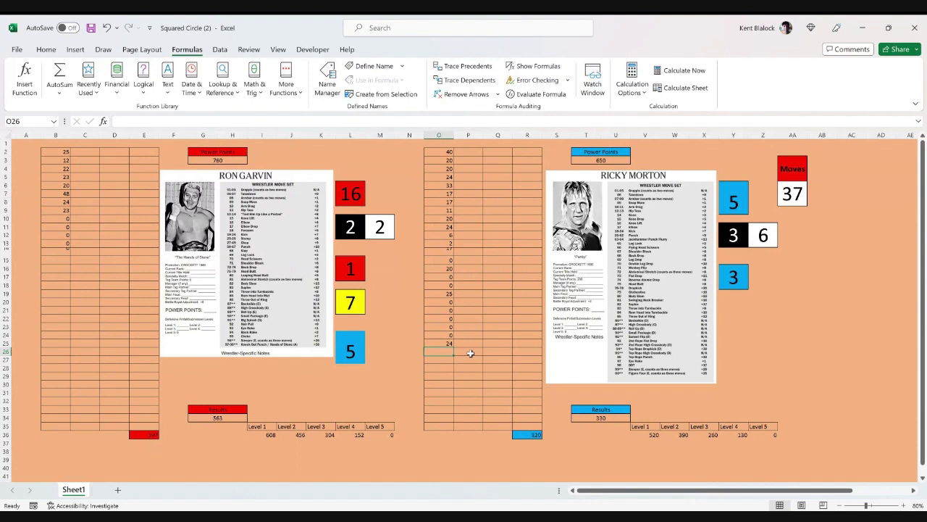
pyautogui.write('1')
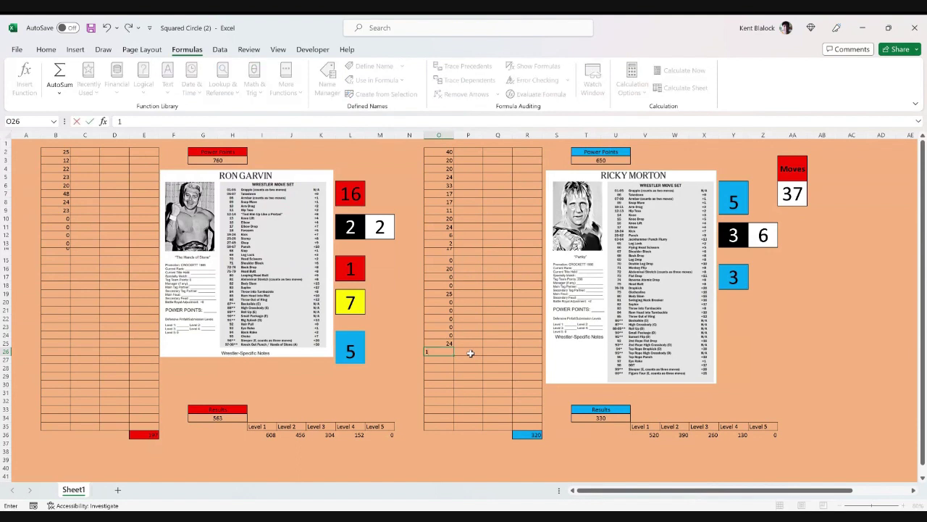
pyautogui.write('5')
pyautogui.press('Return')
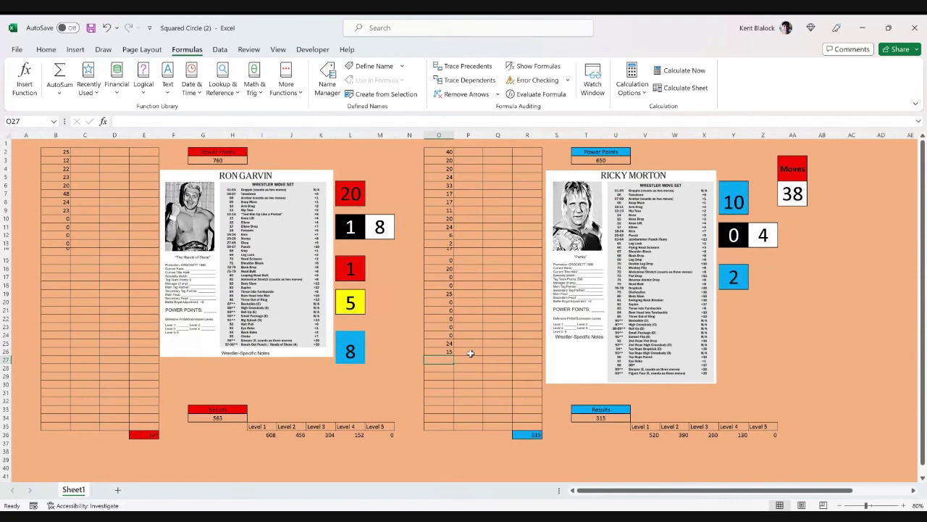
pyautogui.write('11')
pyautogui.press('Return')
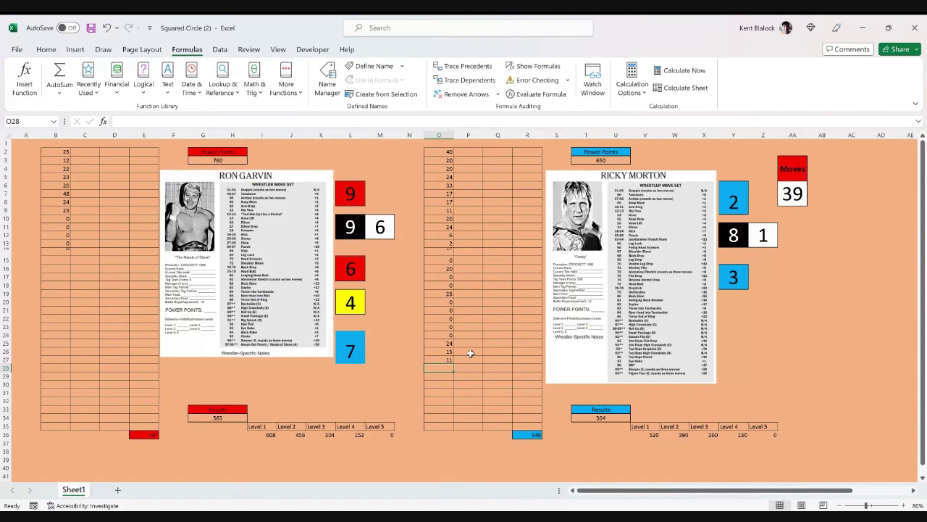
pyautogui.write('4')
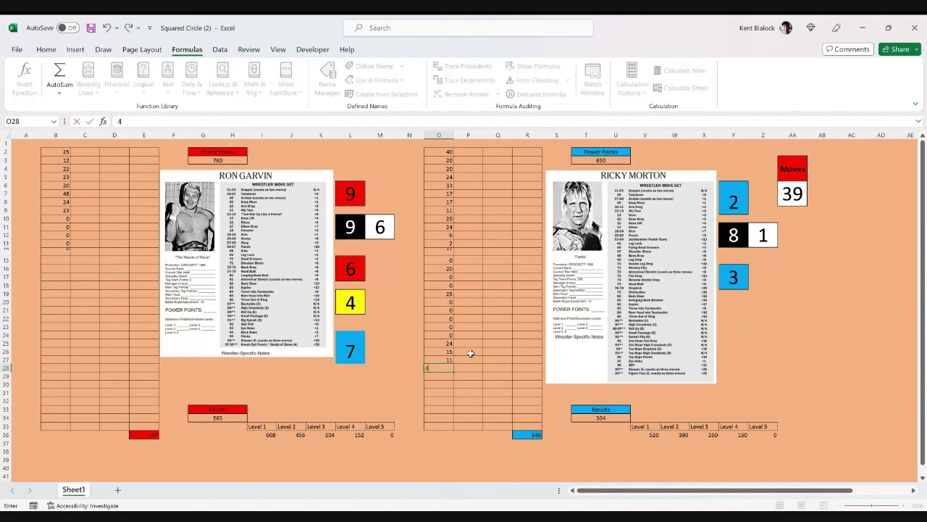
pyautogui.write('6')
pyautogui.press('Return')
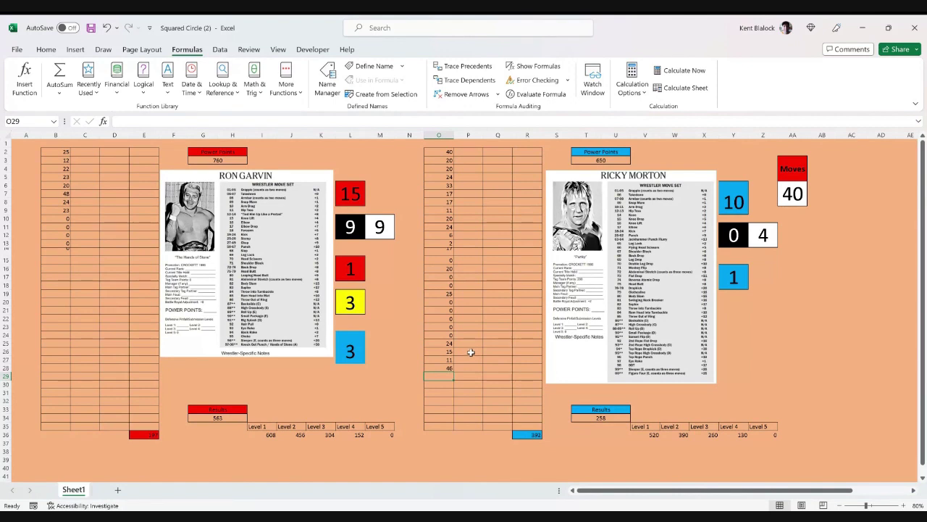
# Recalculate the sheet four times until Garvin's red die shows 4 and Morton's 12
pyautogui.click(682, 69)
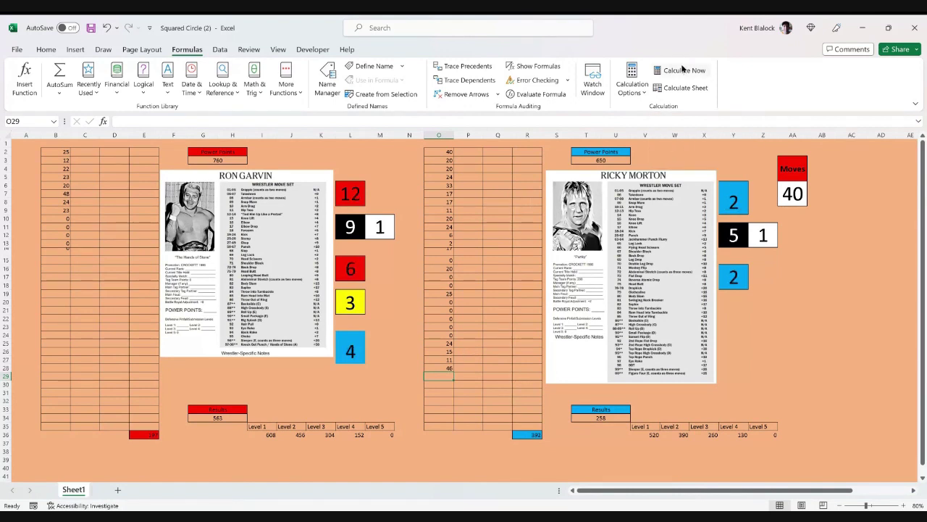
pyautogui.click(681, 69)
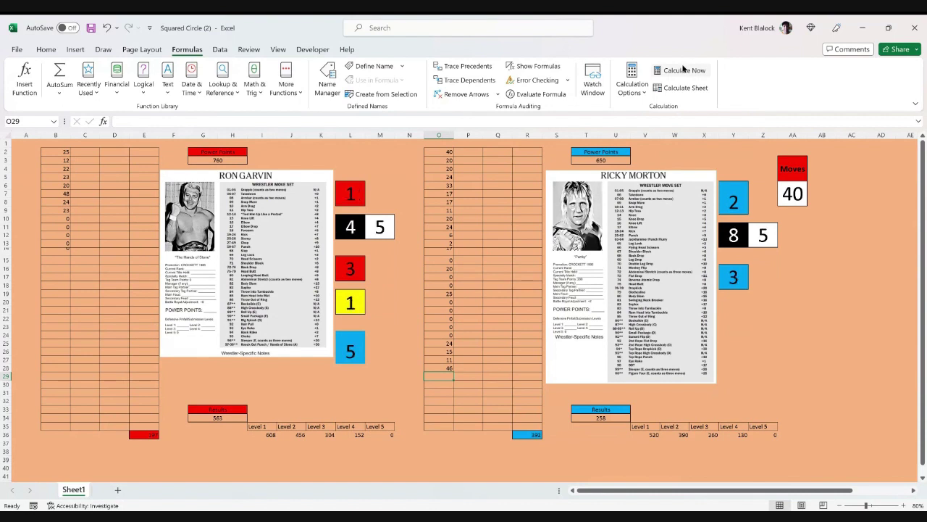
pyautogui.click(683, 69)
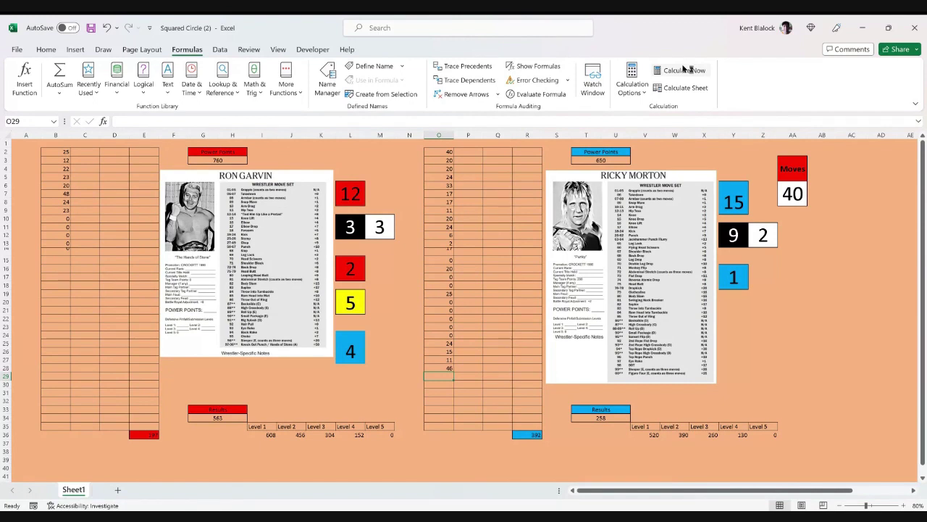
pyautogui.click(684, 70)
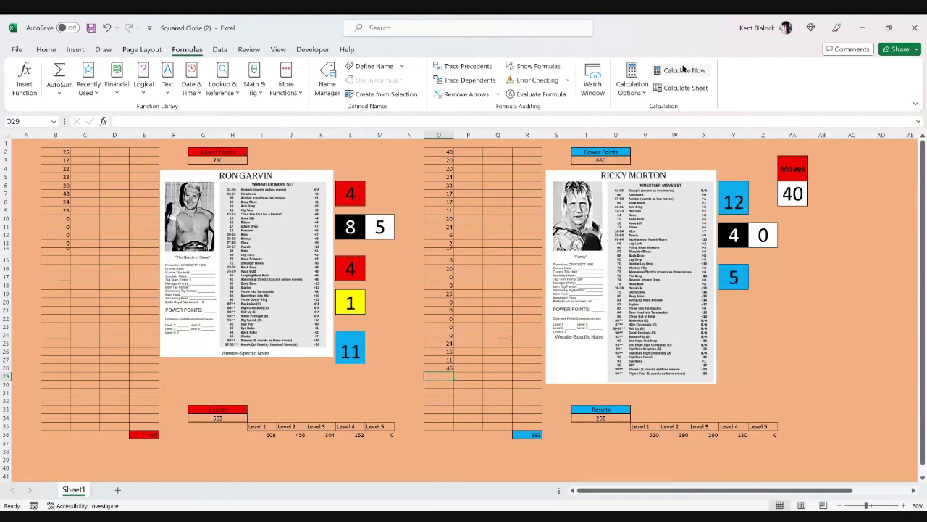
# Log 23 damage for Ron Garvin in B15
pyautogui.click(67, 262)
pyautogui.write('23')
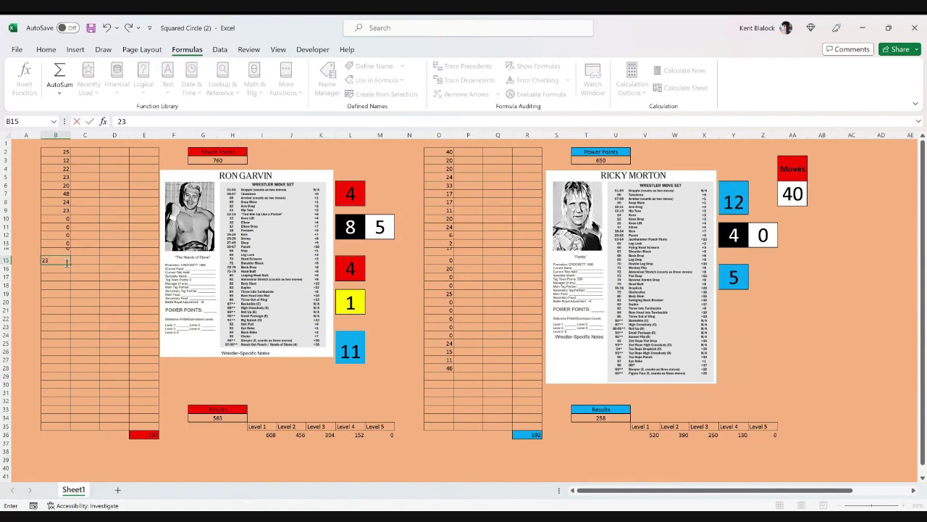
pyautogui.press('Return')
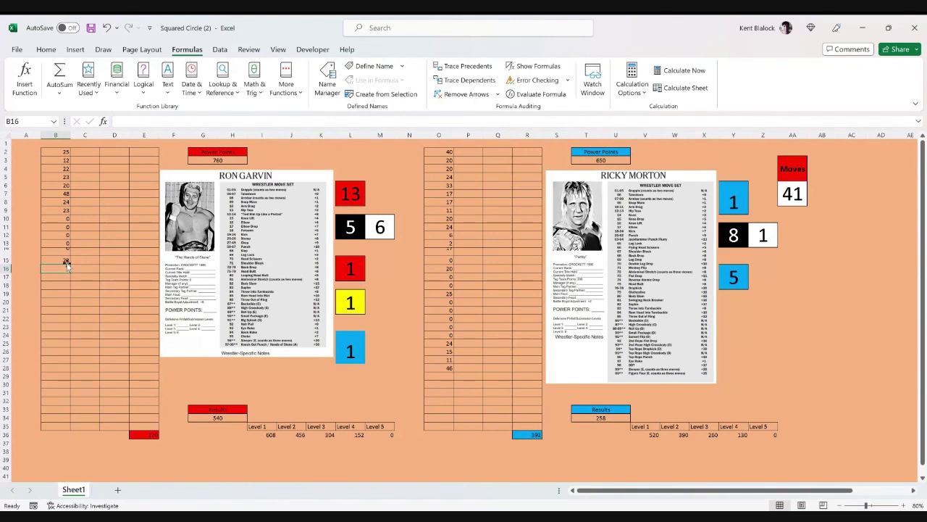
# Log Ricky Morton's damage of 21 in O29 and 101 in O30
pyautogui.click(448, 377)
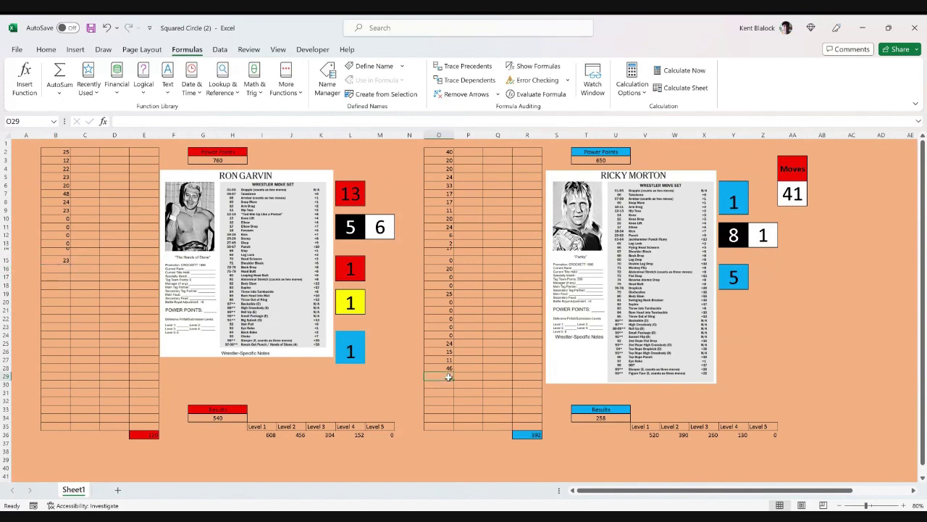
pyautogui.write('21')
pyautogui.press('Return')
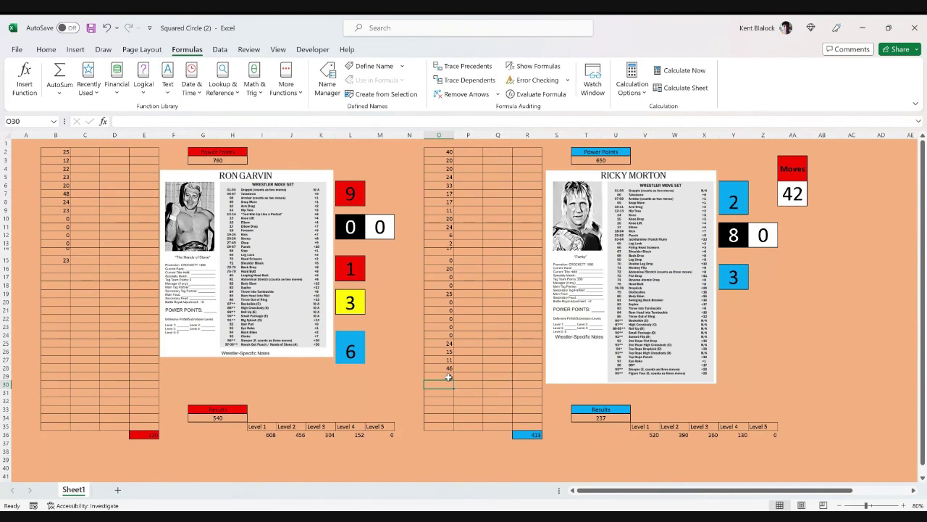
pyautogui.write('101')
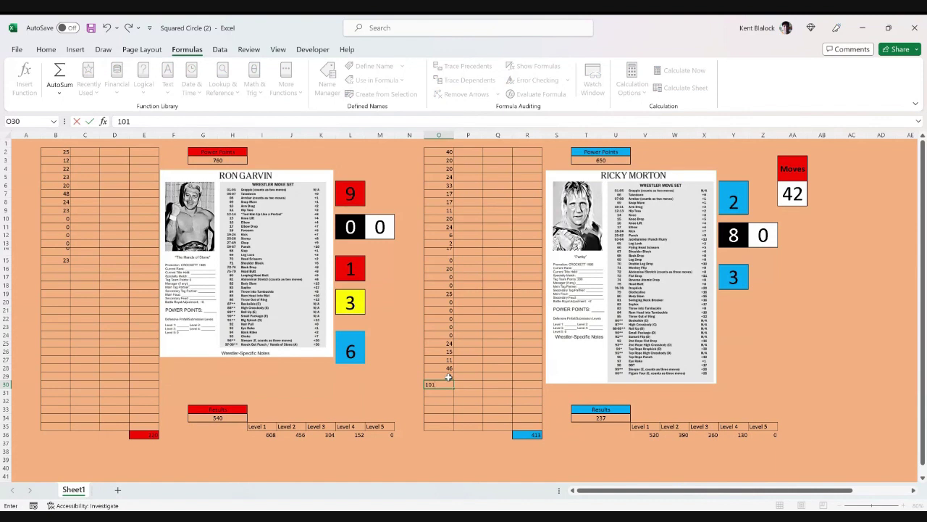
pyautogui.press('Return')
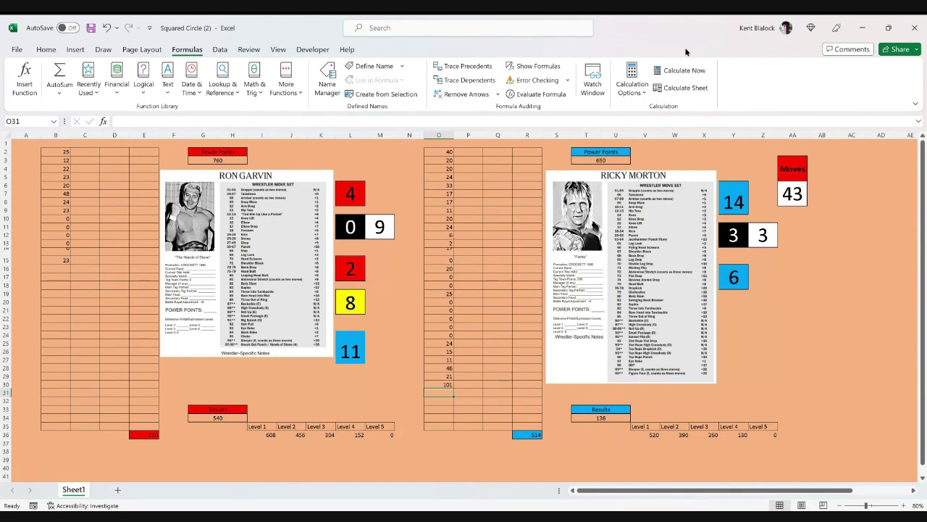
# Recalculate three times, leaving Garvin's red die at 7 and Morton's at 16
pyautogui.click(684, 71)
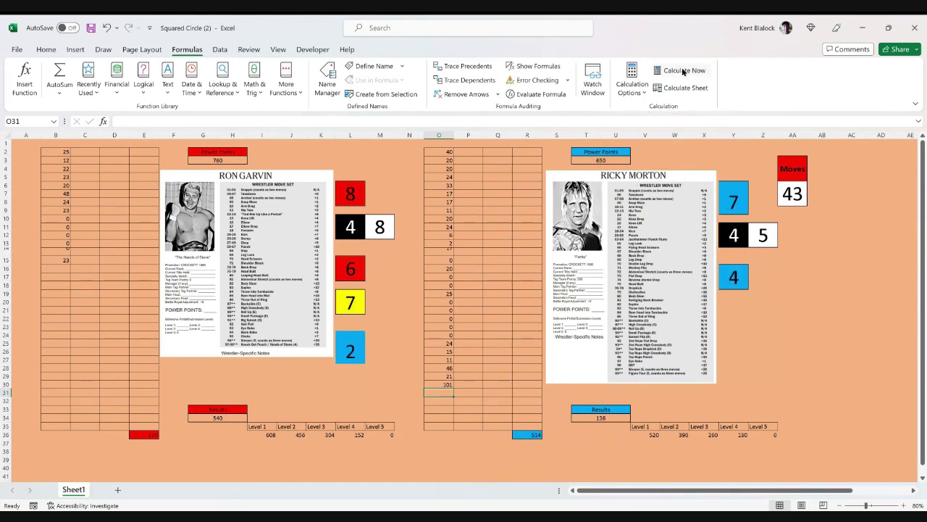
pyautogui.click(683, 70)
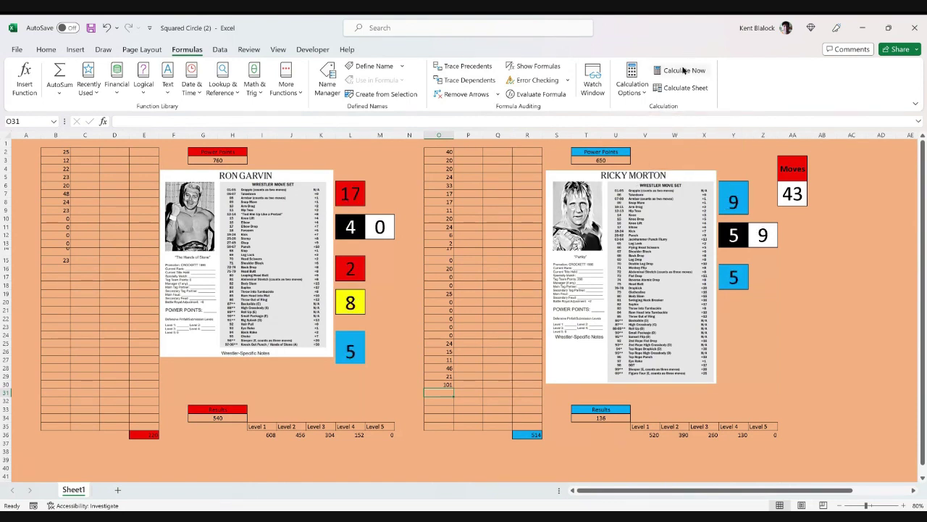
pyautogui.click(683, 70)
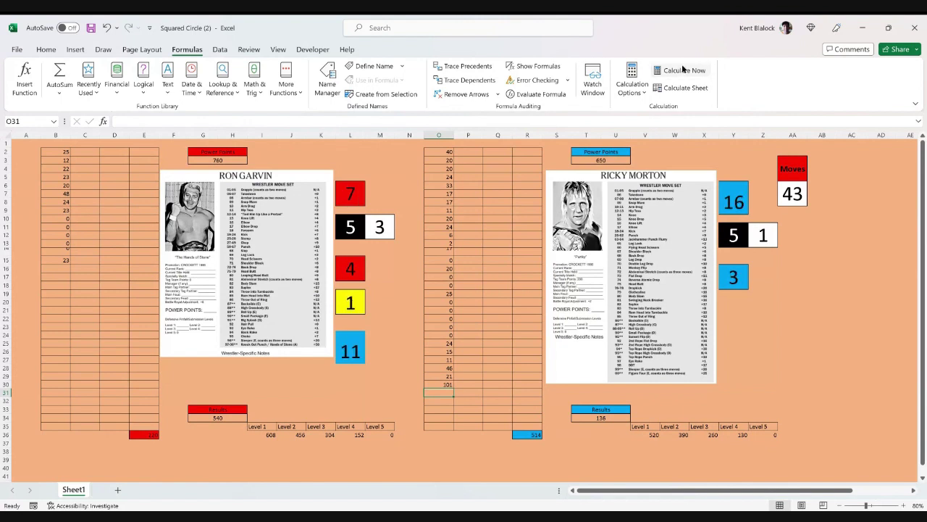